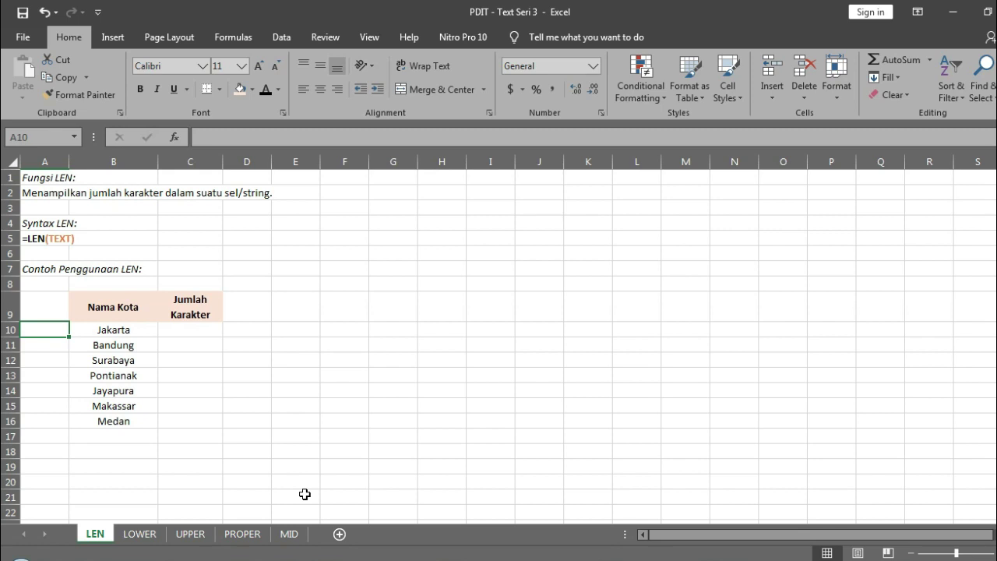
Enter =LEN(B10) in C10 so Jakarta's character count shows 7.
click(45, 226)
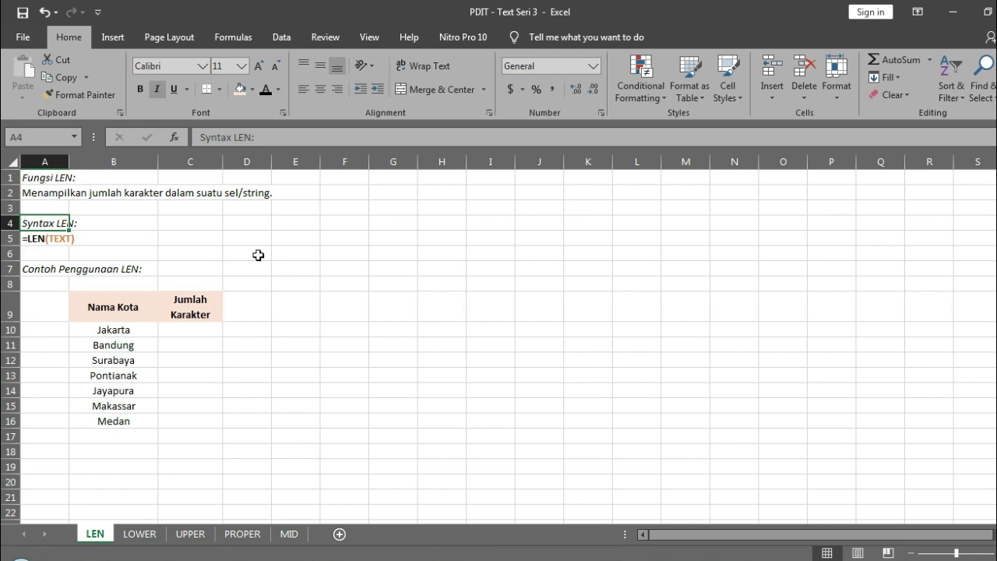
click(179, 332)
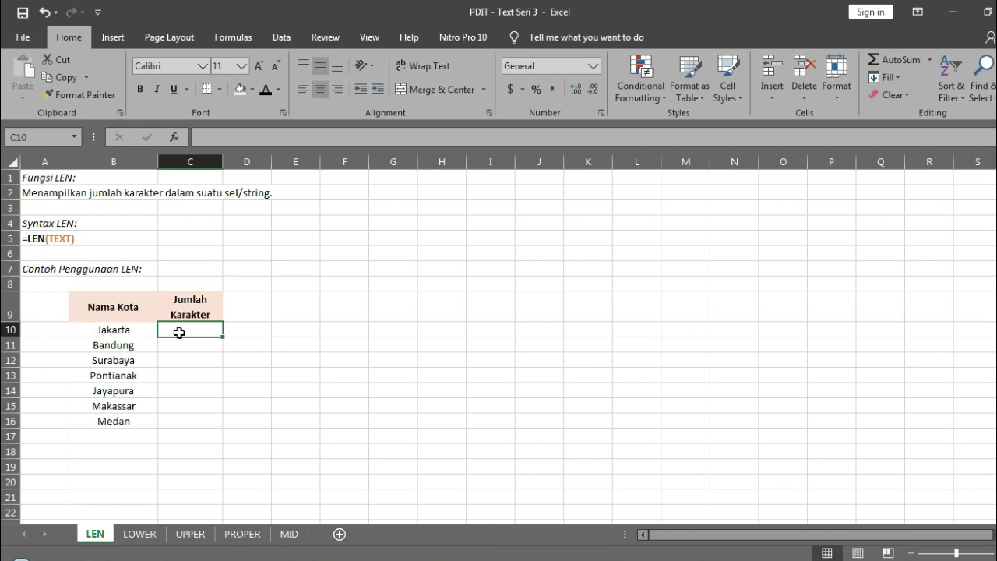
text(=)
text(LE)
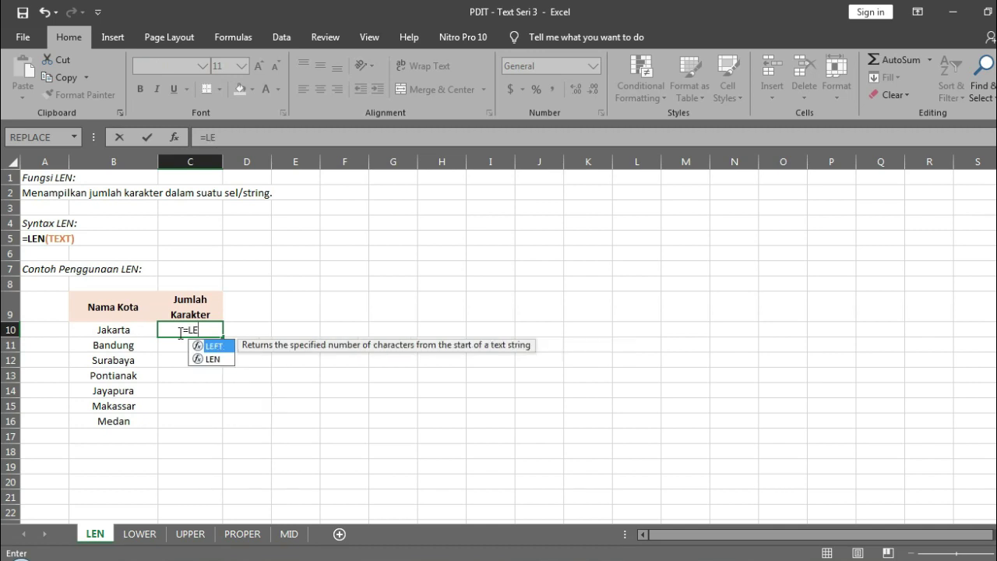
text(N()
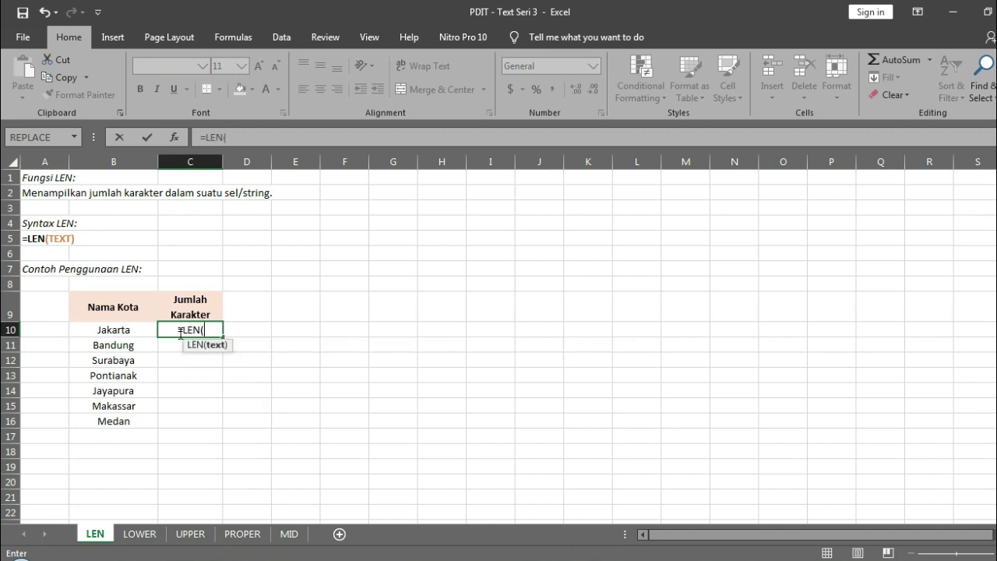
click(110, 327)
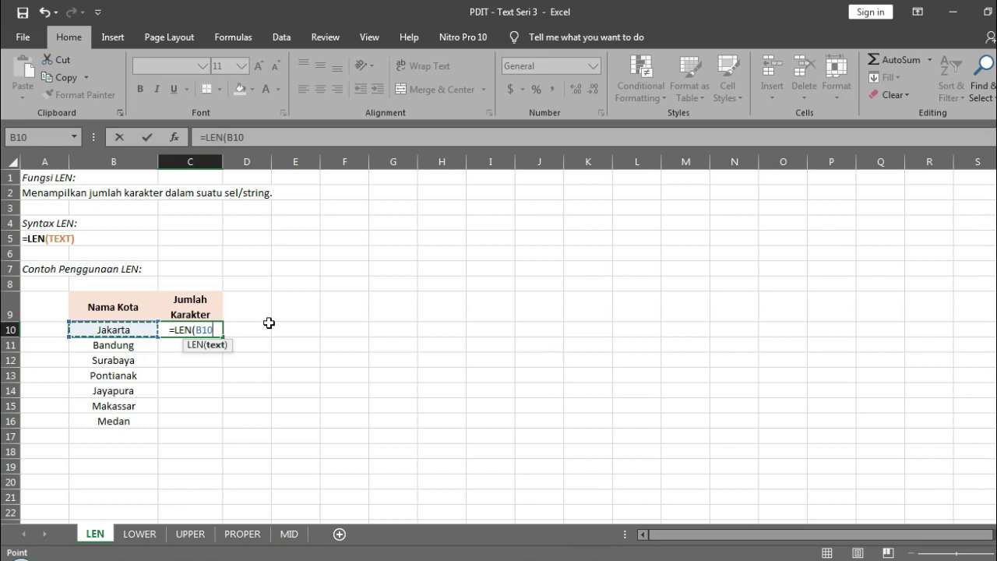
text())
key(Return)
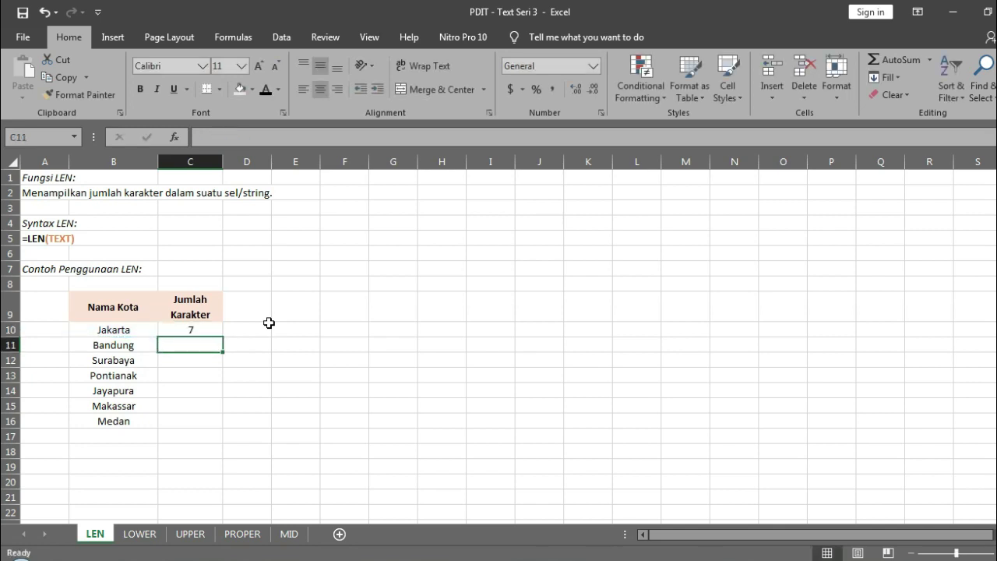
key(Up)
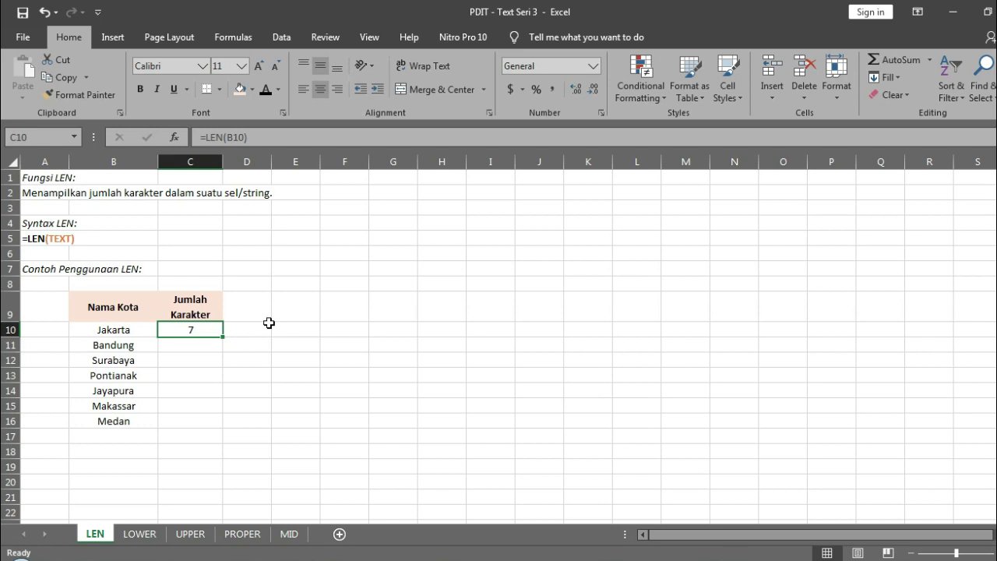
key(Down)
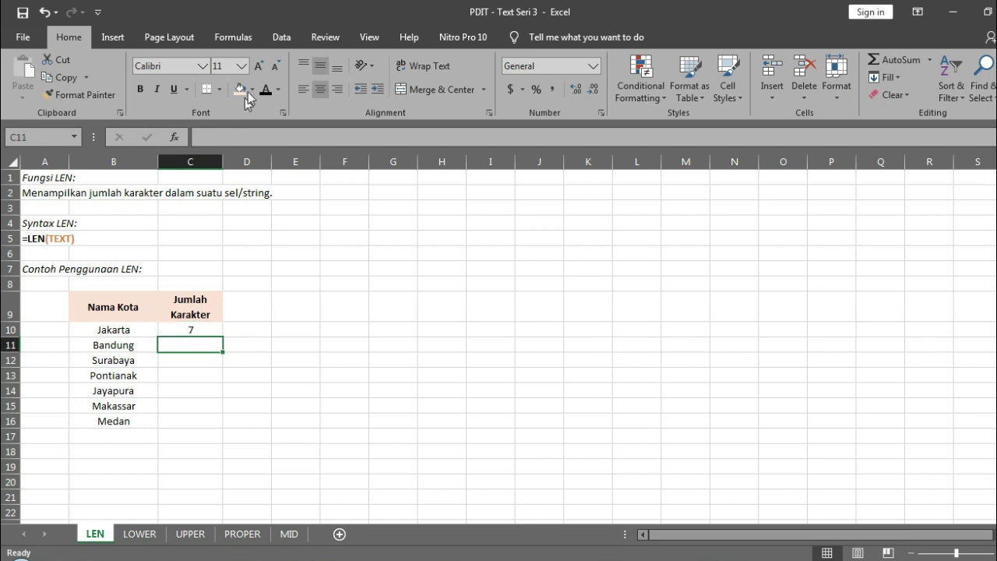
Insert LEN from the Text function library into C11 with B11 as the argument, returning 7.
click(240, 42)
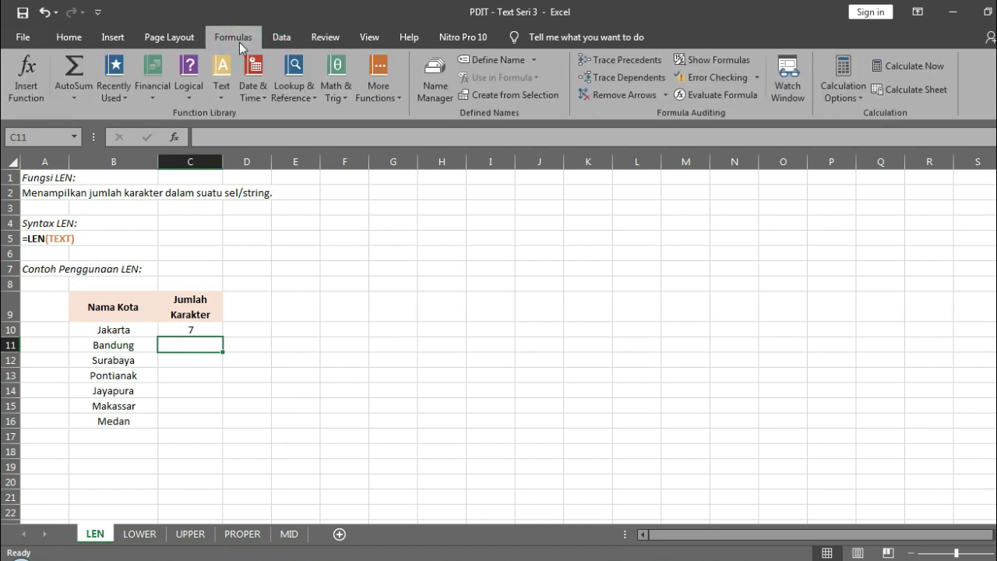
click(223, 94)
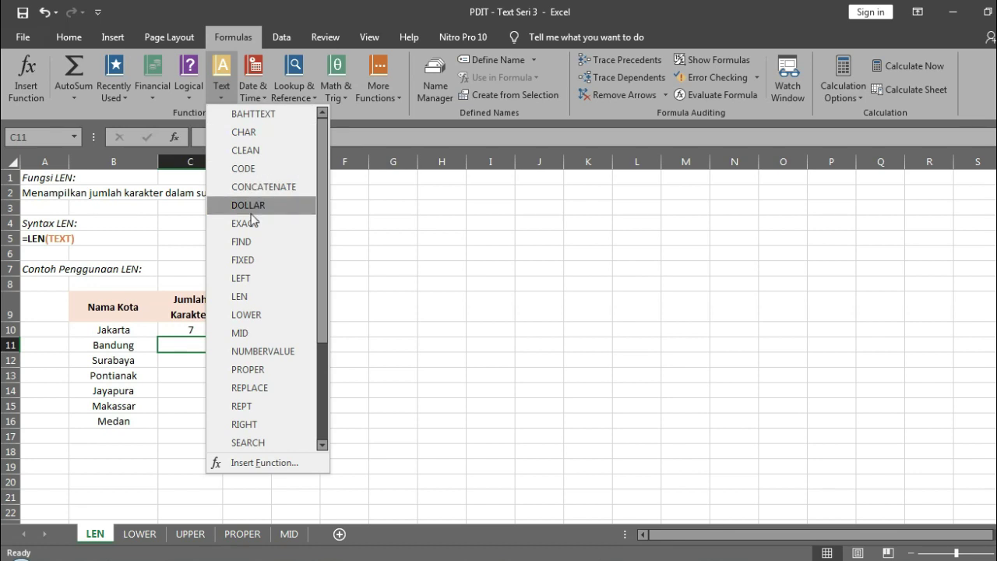
click(250, 292)
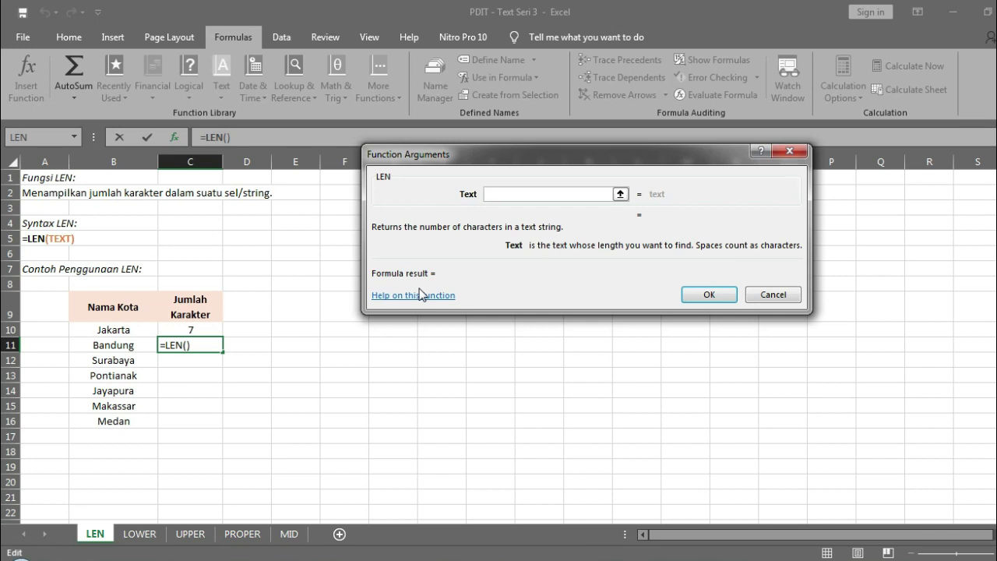
click(620, 194)
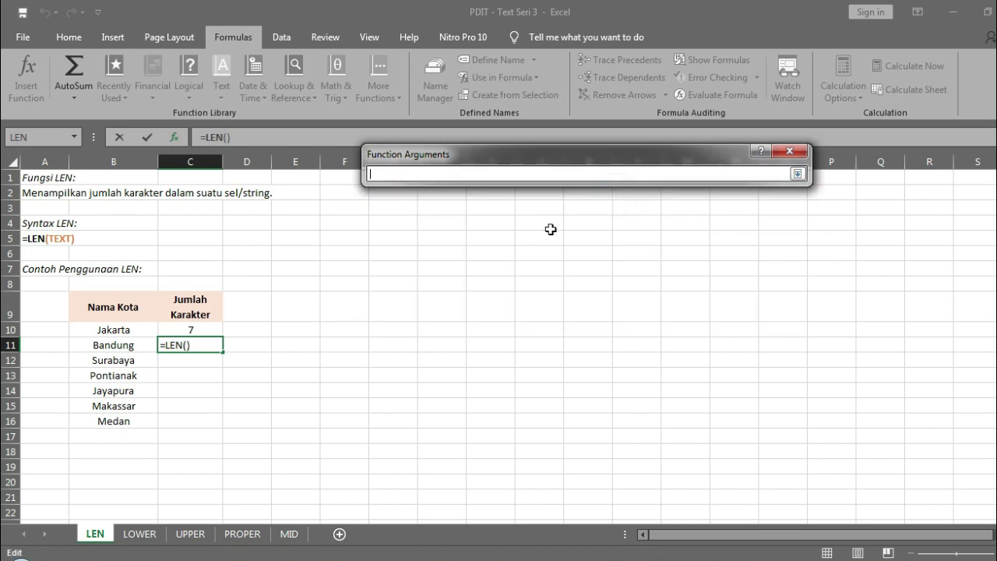
click(139, 347)
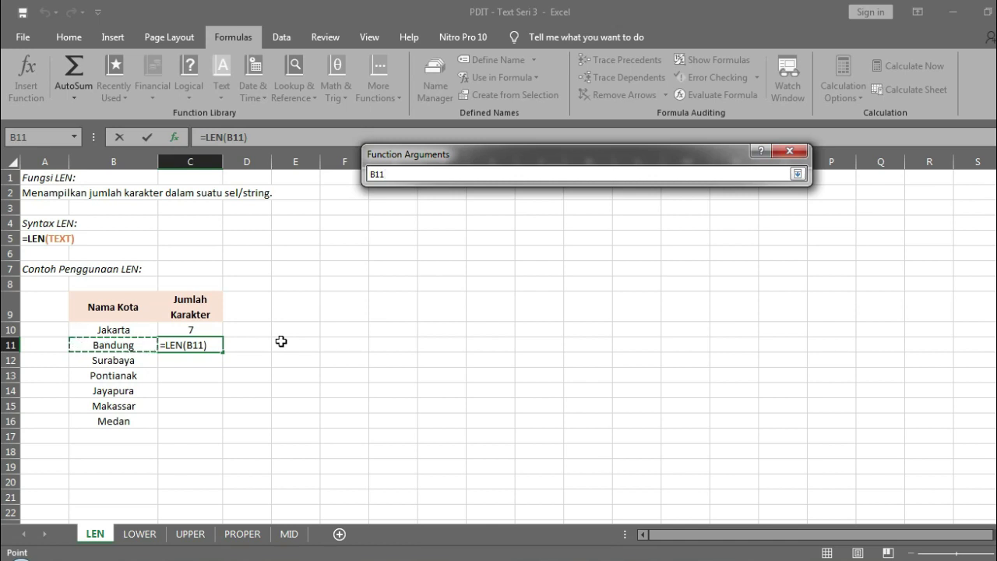
key(Return)
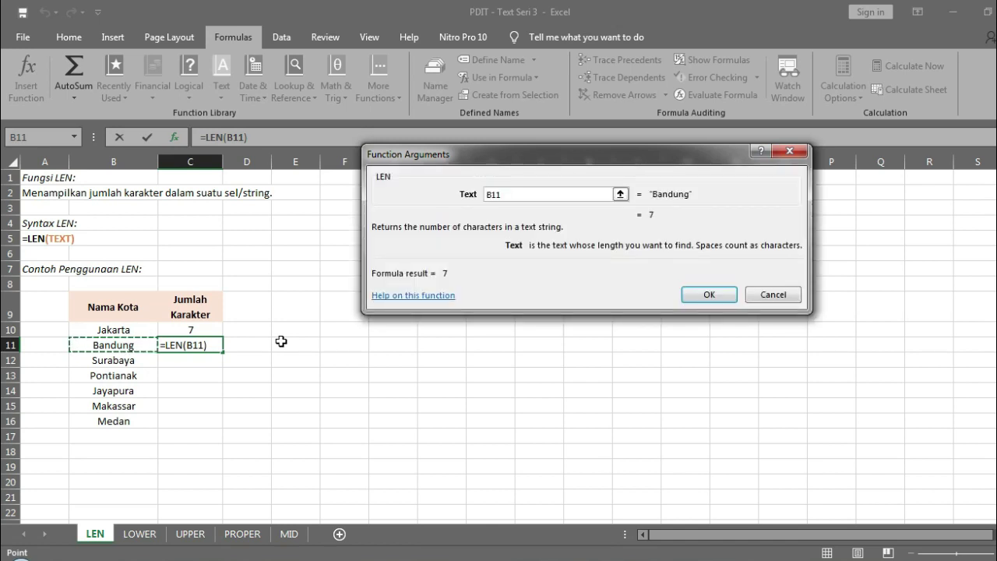
click(692, 294)
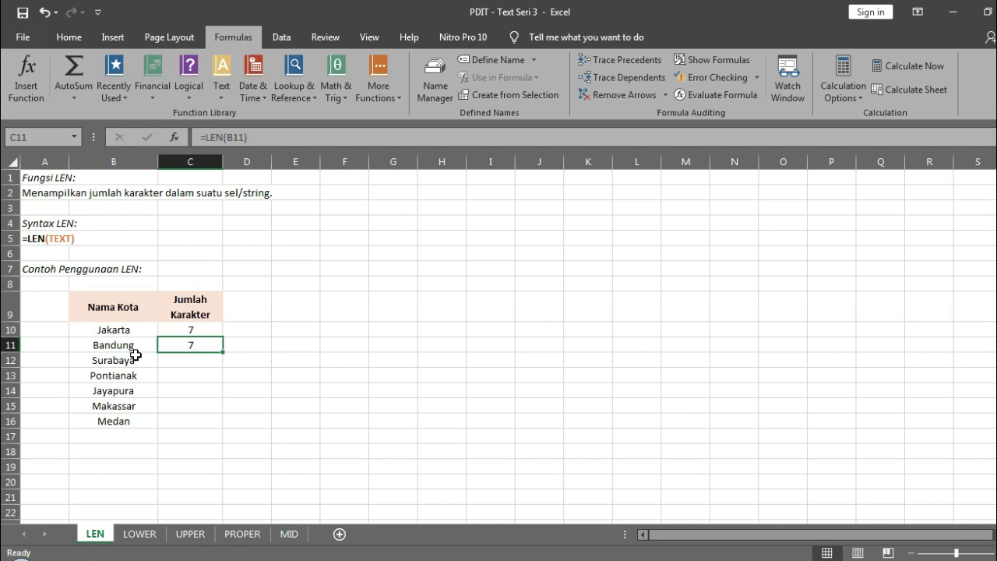
Enter =LEN("SURABAYA") in C12 using literal text, returning 8.
key(Down)
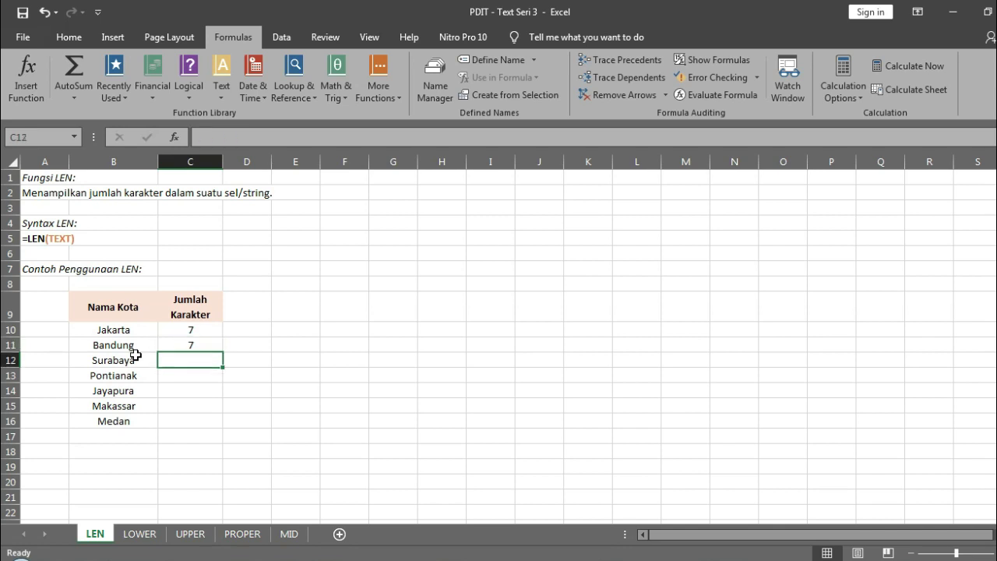
text(=)
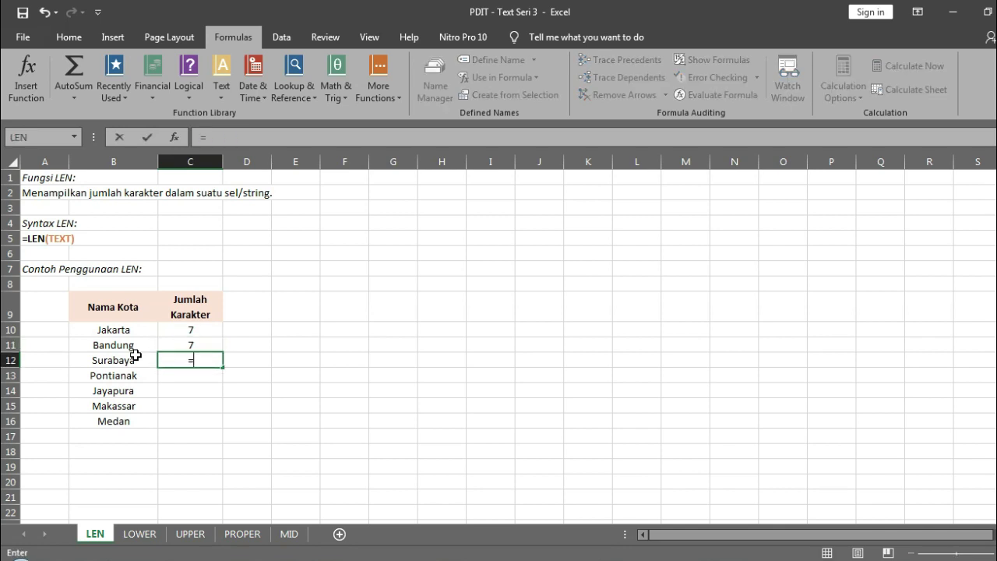
text(LEN)
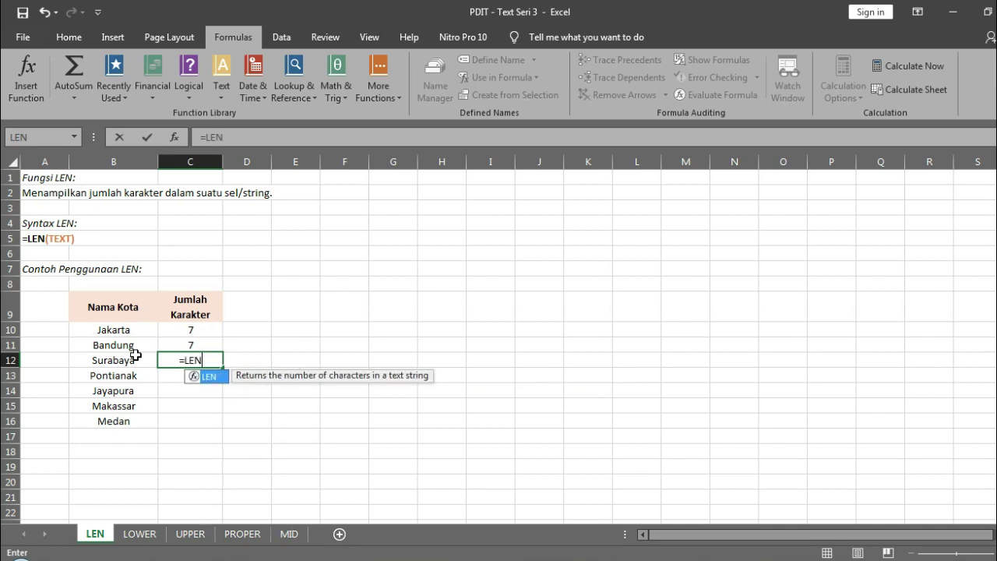
text(()
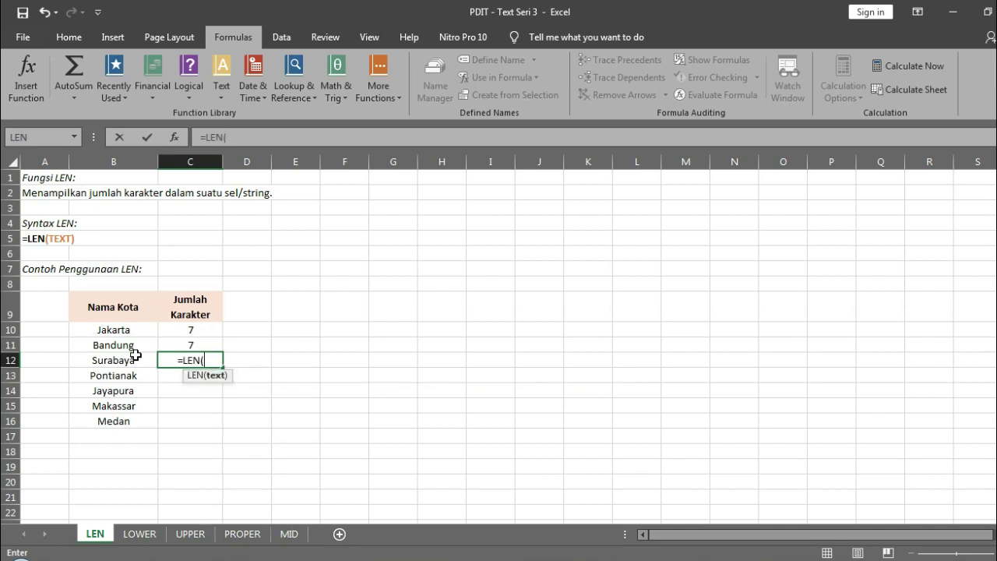
text("SURABAYA"))
key(Return)
key(Up)
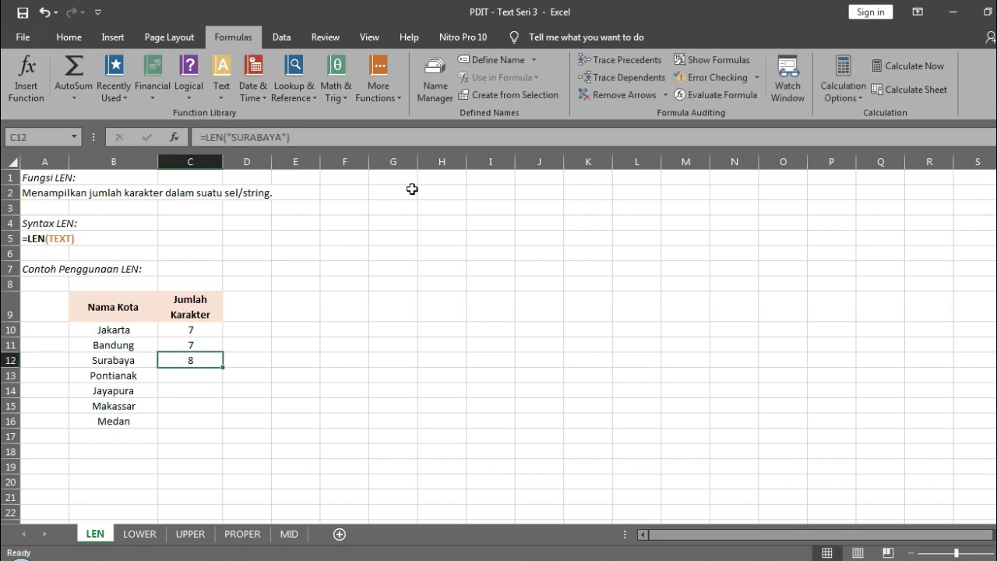
click(440, 138)
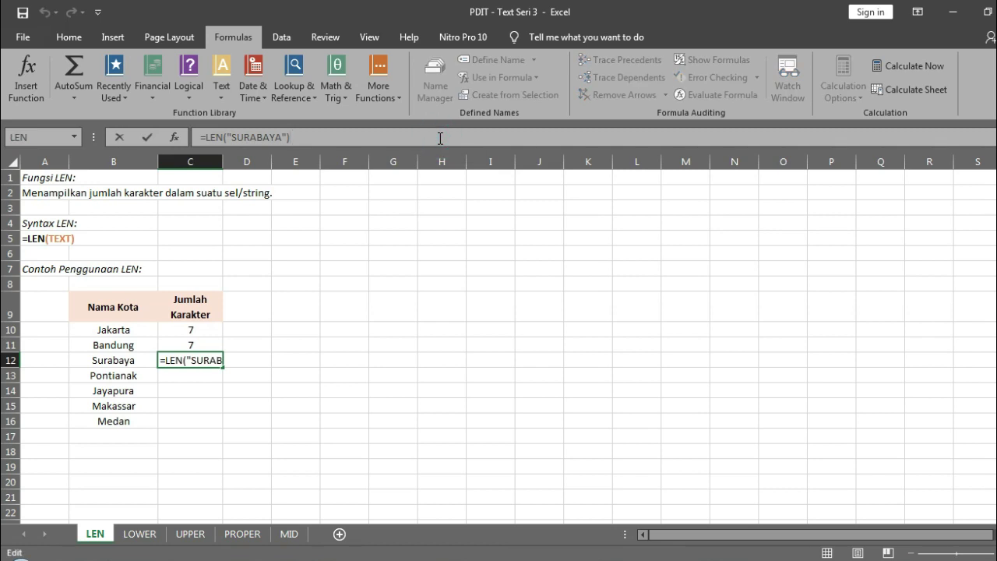
key(Return)
key(Up)
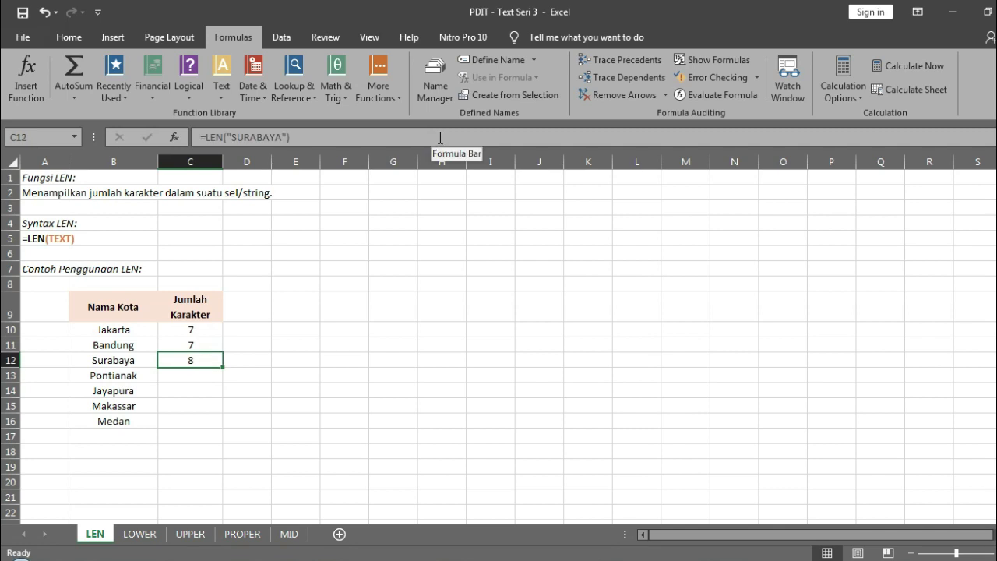
Clear C12 and fill the C10:C11 LEN formulas down to C16, confirming C16 uses B16.
key(Delete)
drag(205, 324, 207, 344)
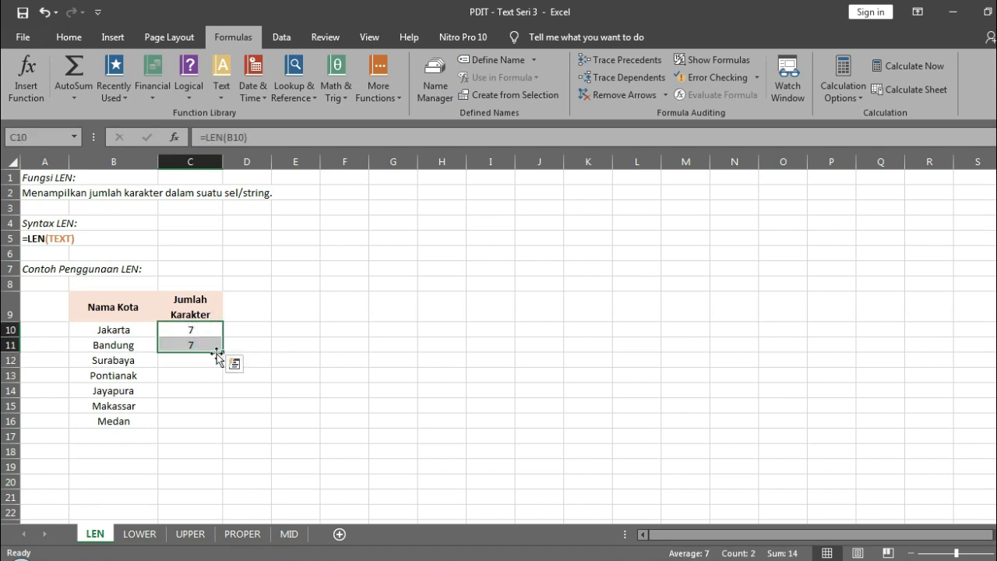
drag(225, 352, 207, 432)
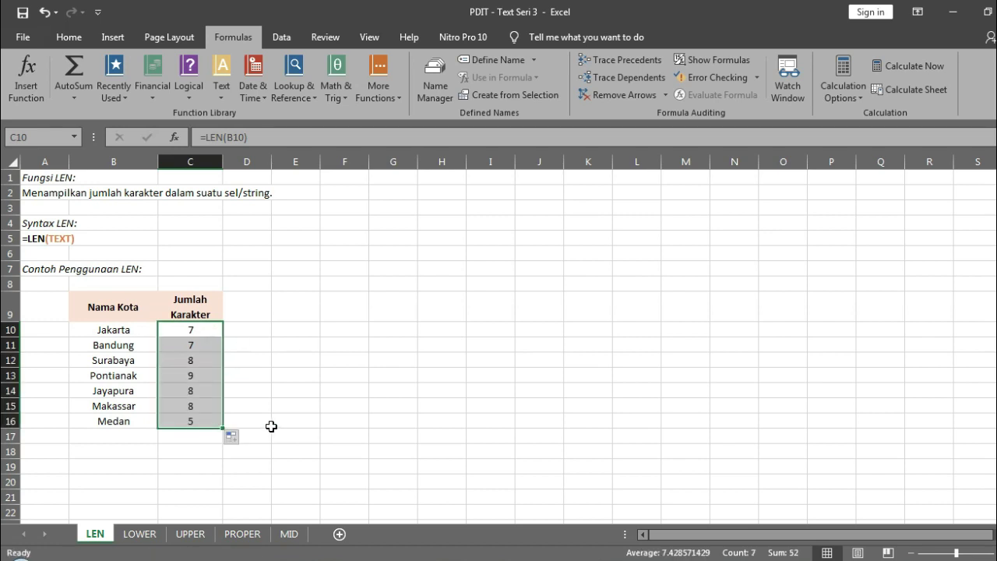
key(ctrl+z)
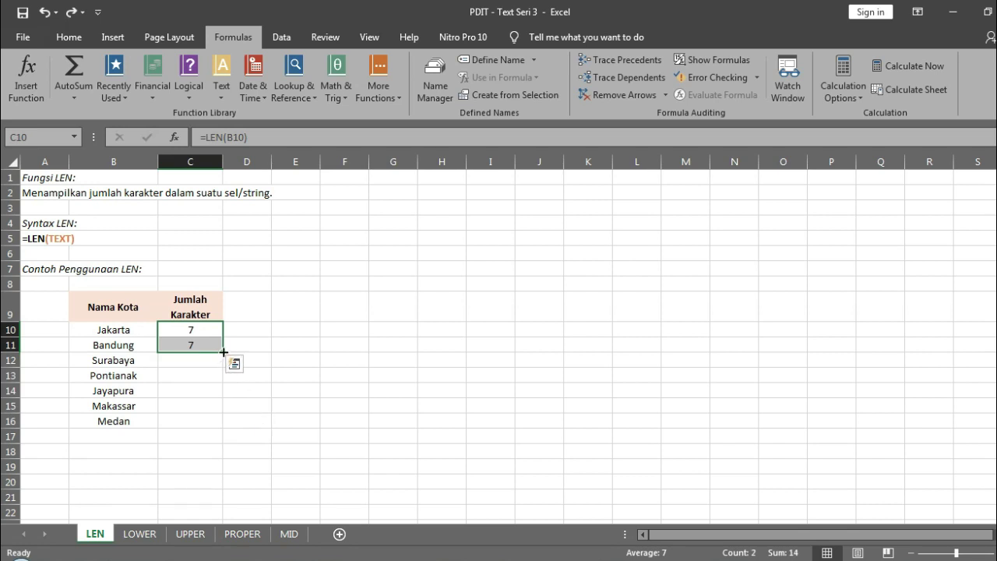
double_click(223, 352)
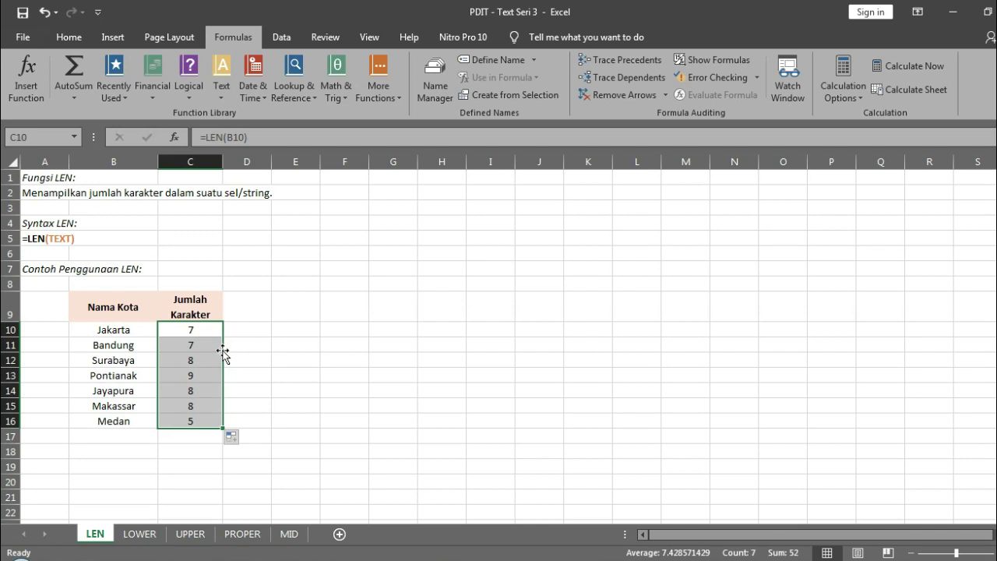
click(205, 418)
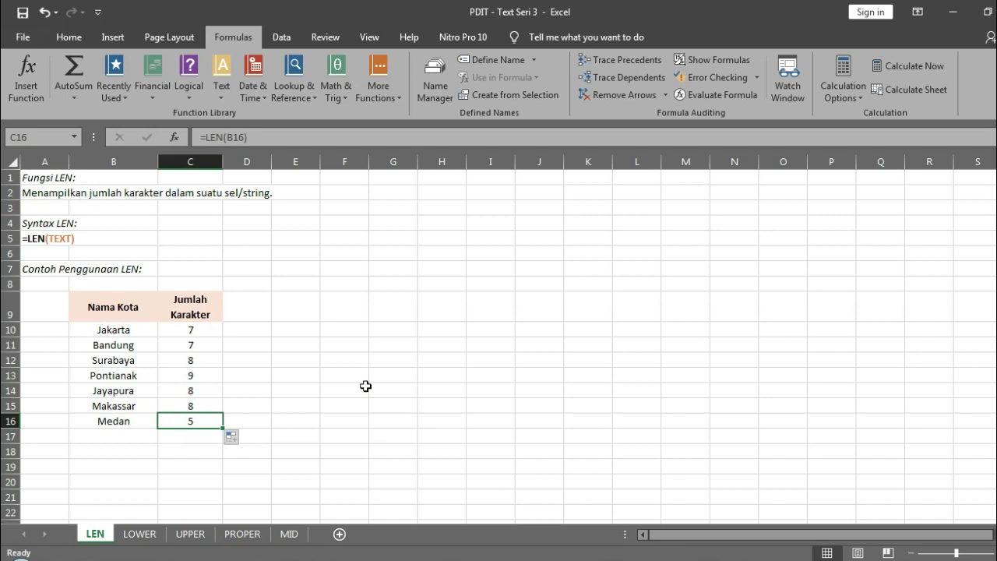
click(452, 140)
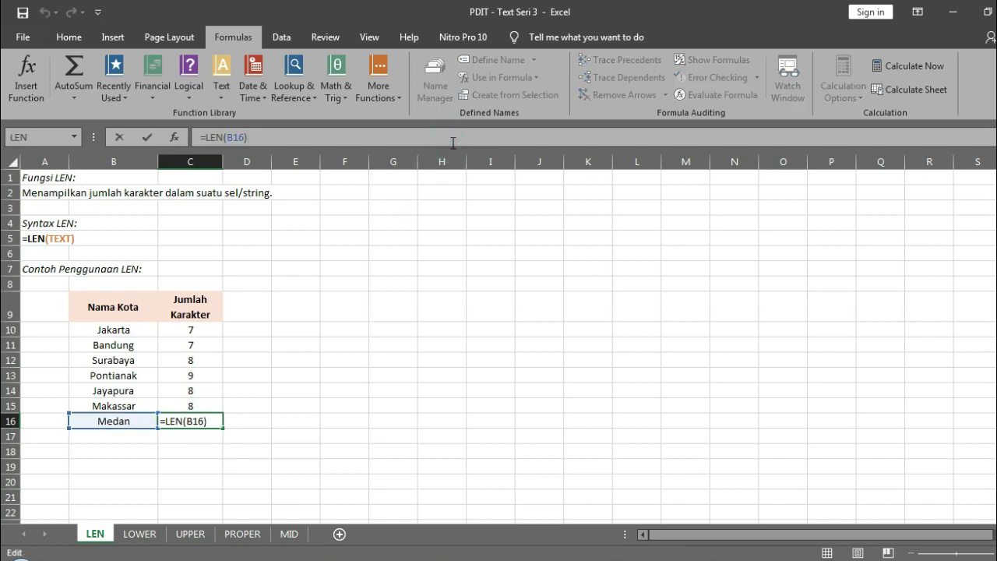
key(Return)
key(Up)
key(Up)
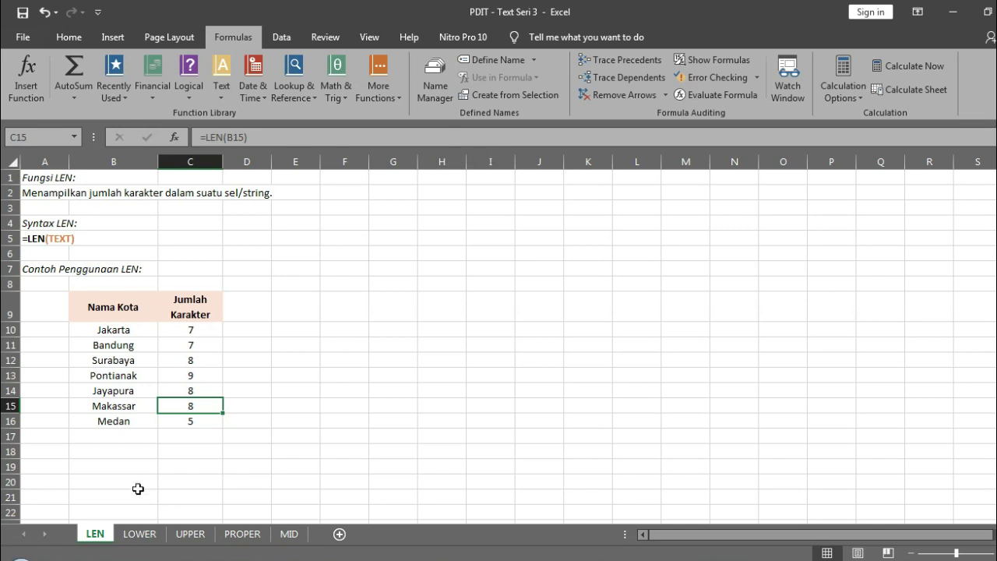
Switch to the LOWER worksheet.
click(141, 534)
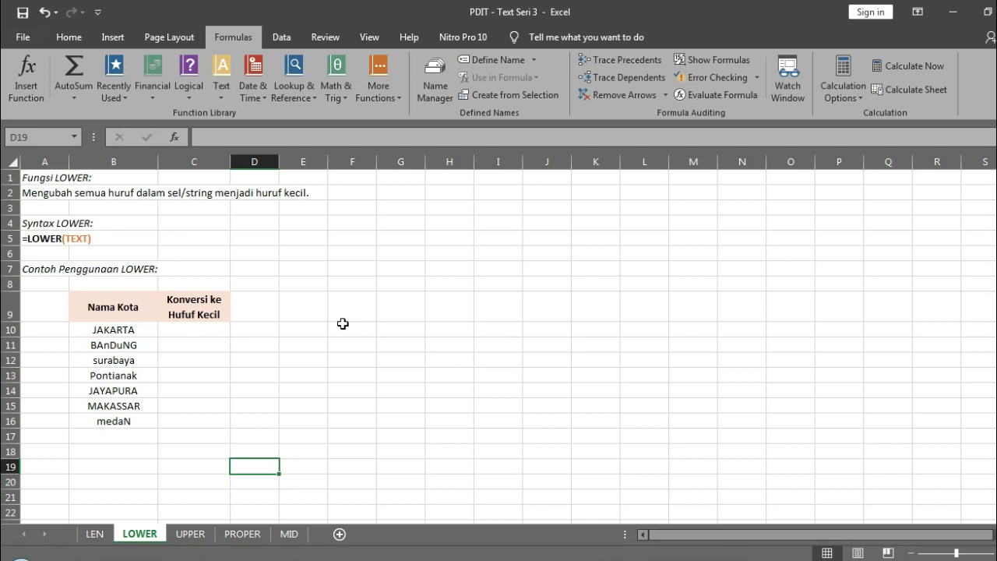
Review the LOWER syntax note and the mixed-case cities JAKARTA, BAnDuNG and surabaya.
click(36, 225)
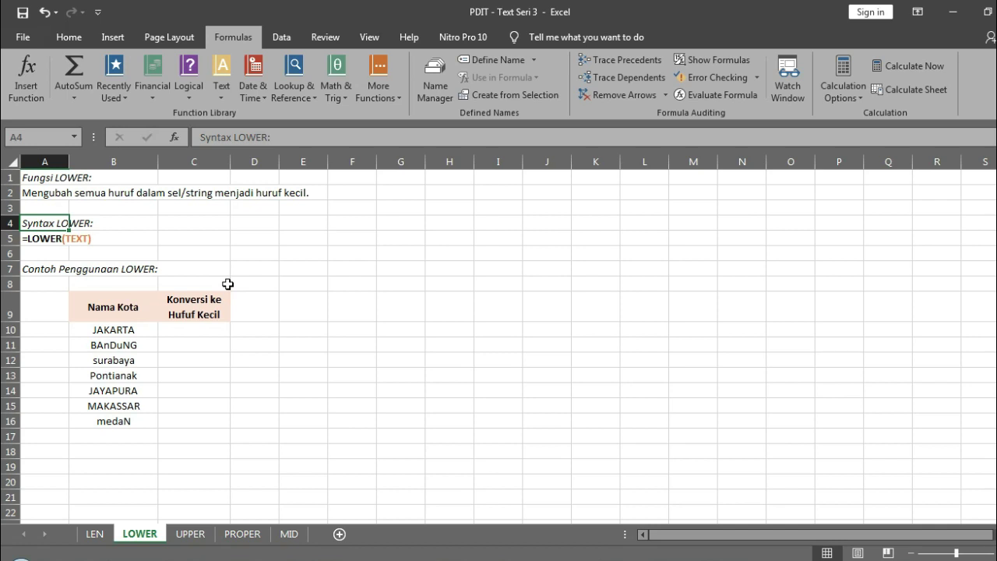
click(147, 330)
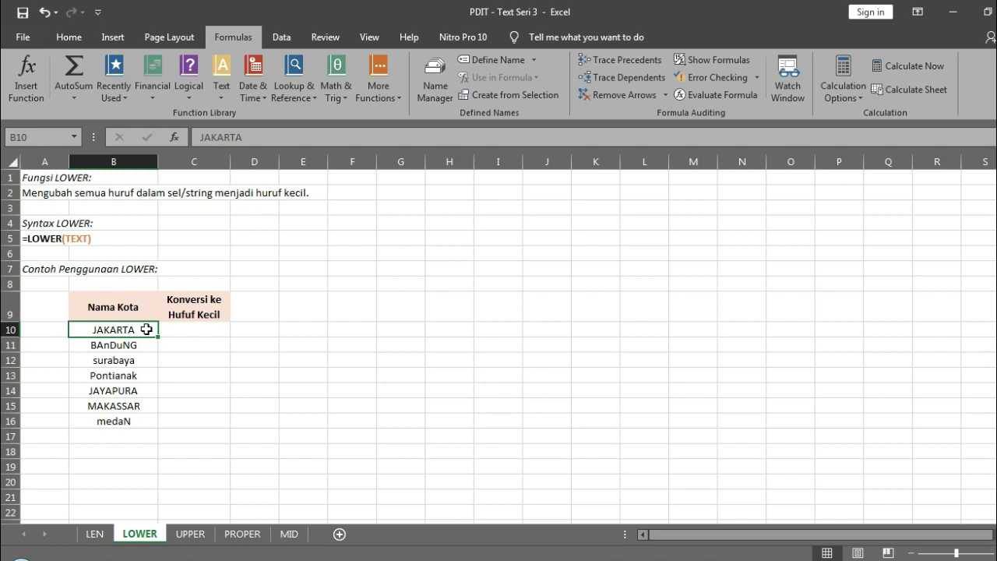
click(145, 345)
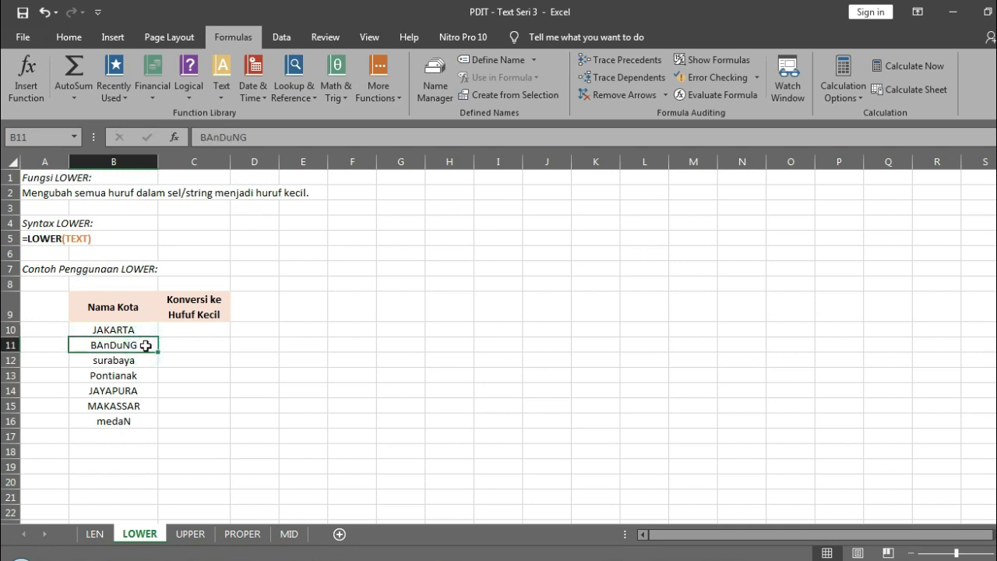
click(148, 361)
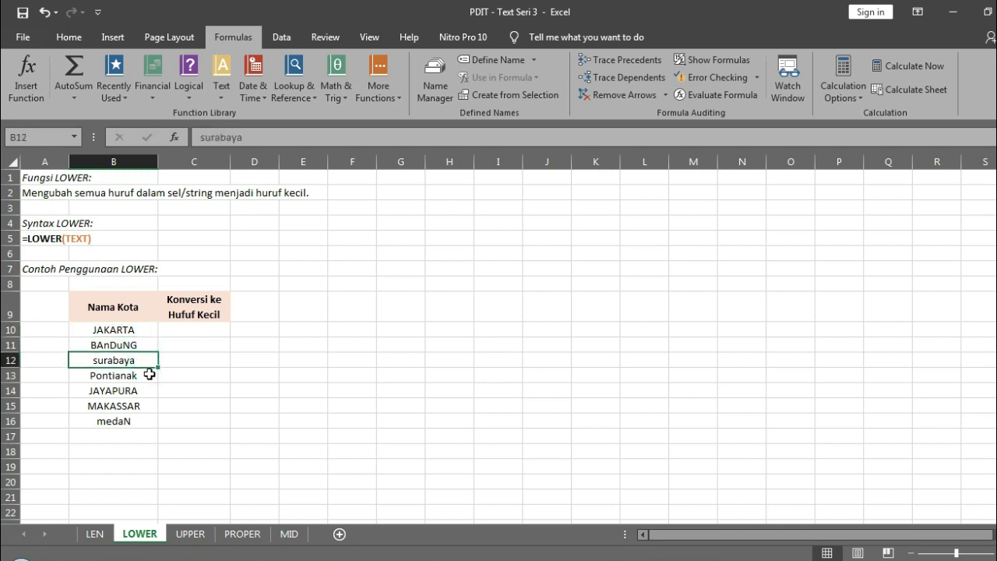
Enter =LOWER(B10) in C10 so JAKARTA appears as jakarta.
click(187, 333)
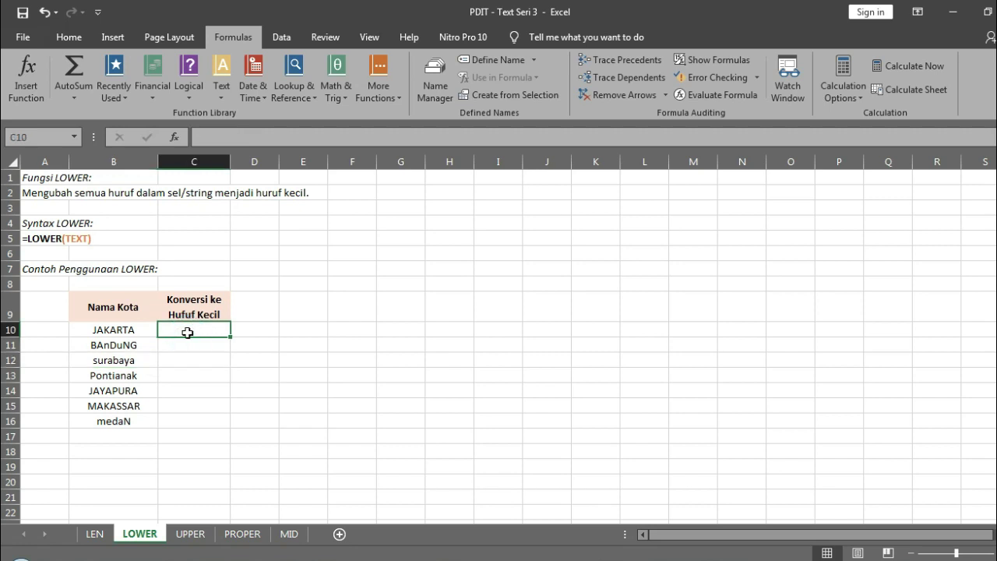
text(=LOWWE)
key(BackSpace)
key(BackSpace)
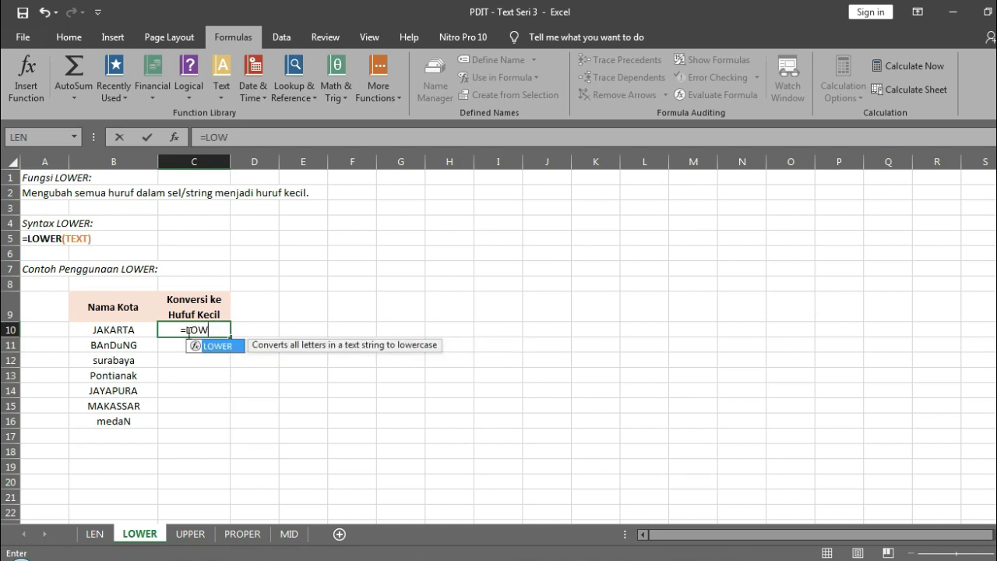
text(ER)
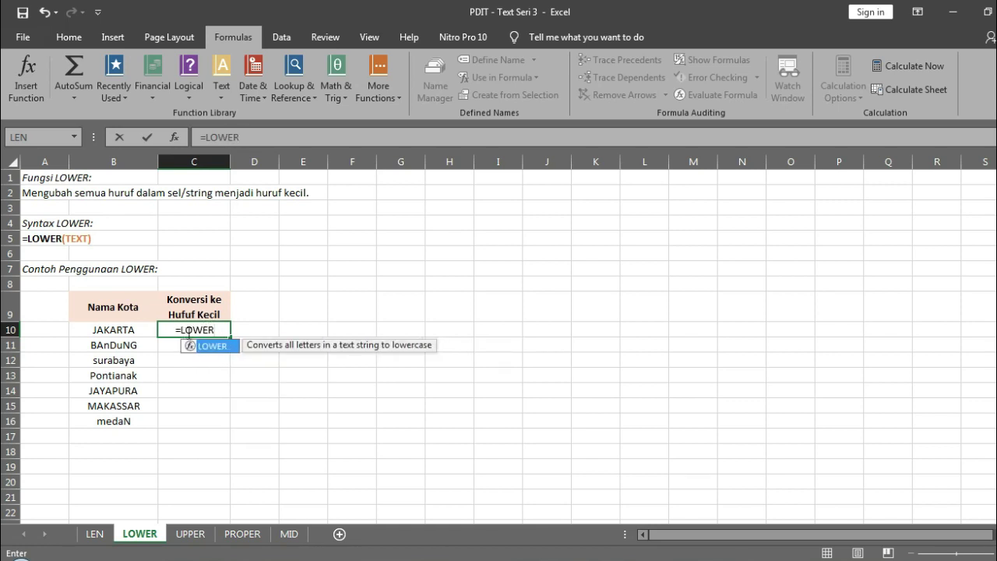
text(()
click(134, 327)
text())
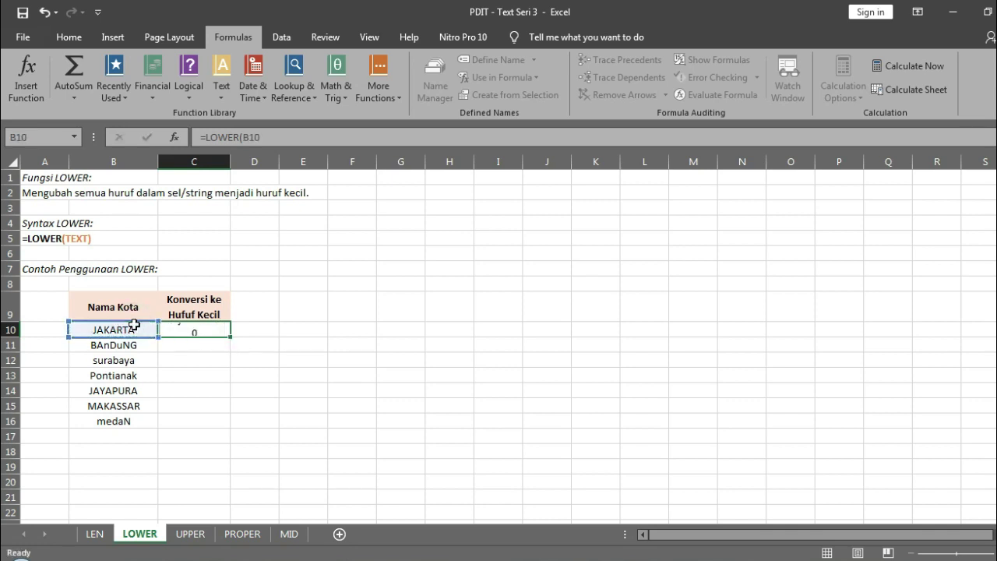
key(Return)
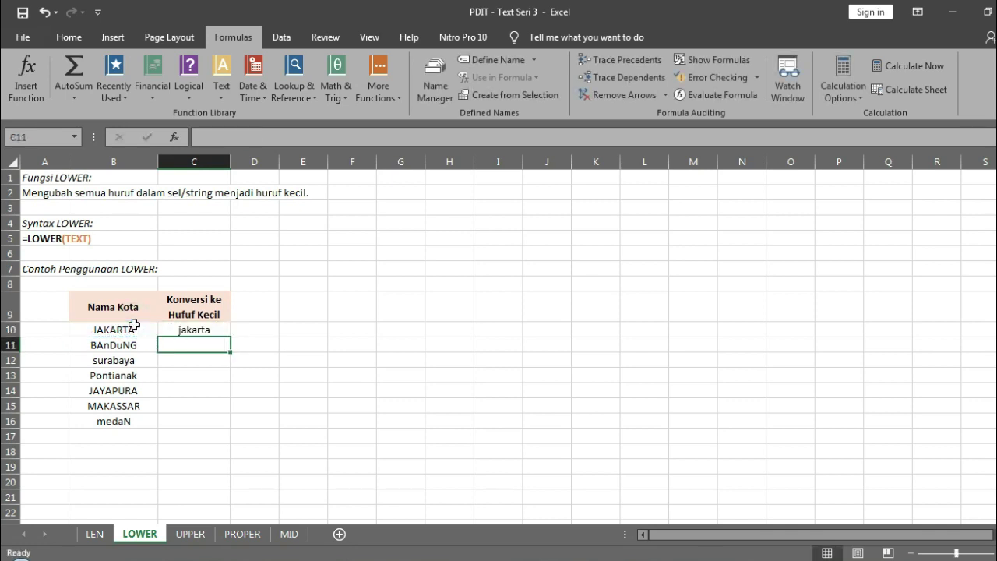
key(Up)
click(265, 311)
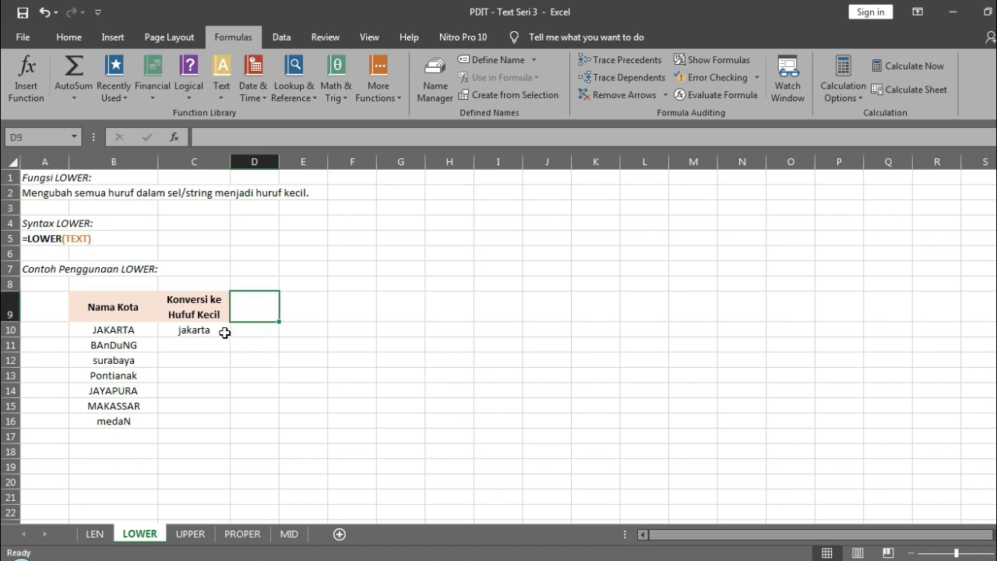
click(224, 332)
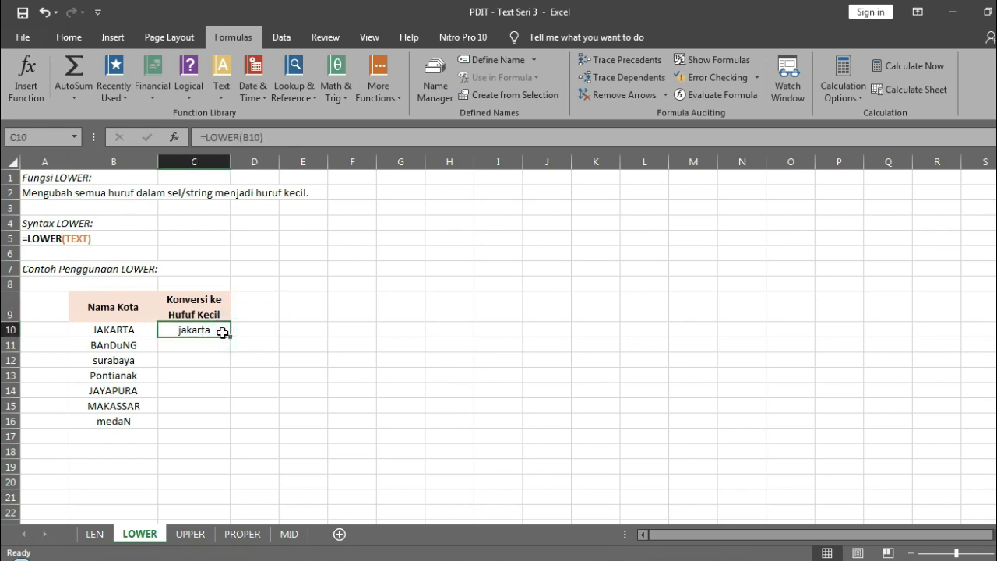
click(216, 342)
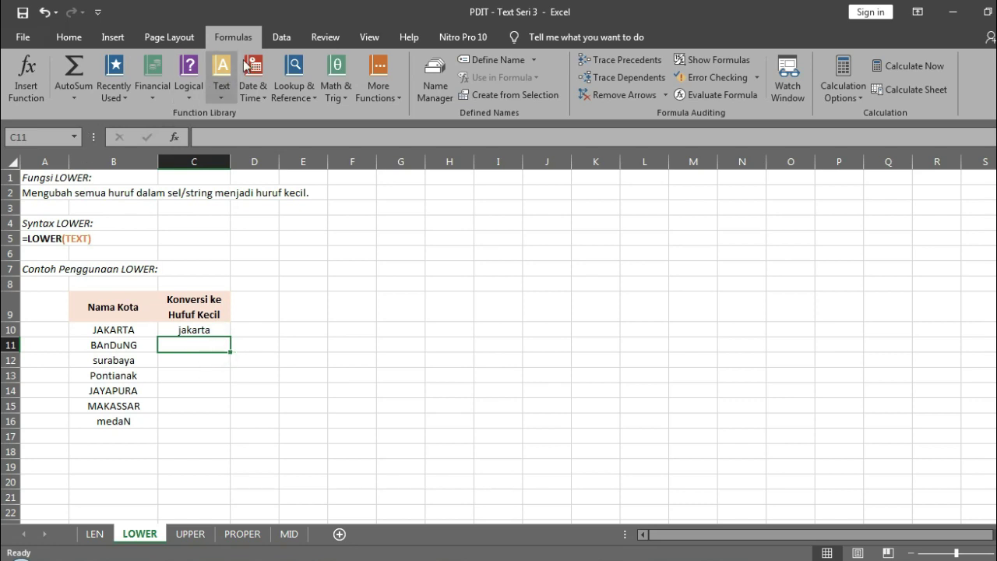
Insert LOWER from the Text function list into C11 with B11 as Text, showing bandung.
click(222, 82)
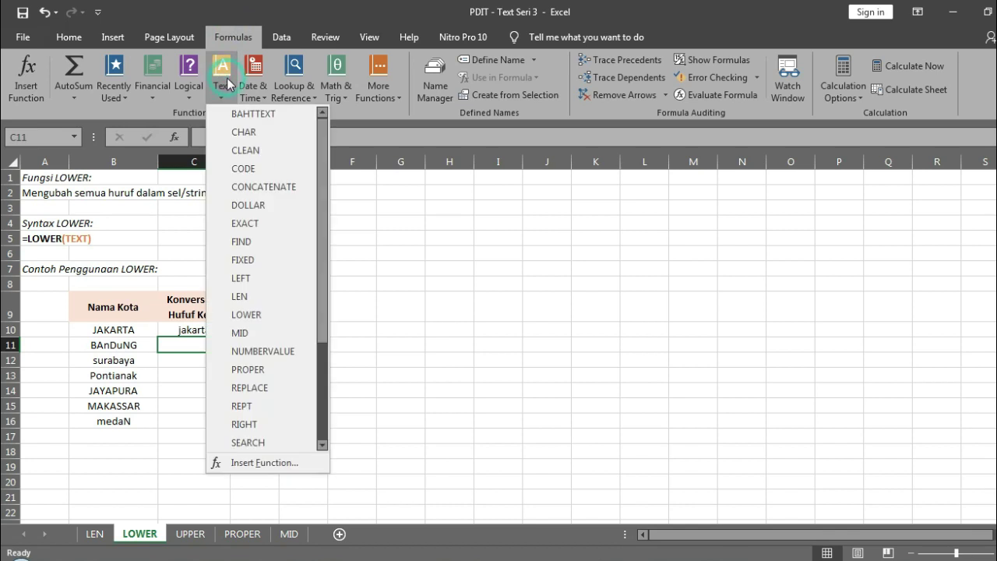
click(247, 314)
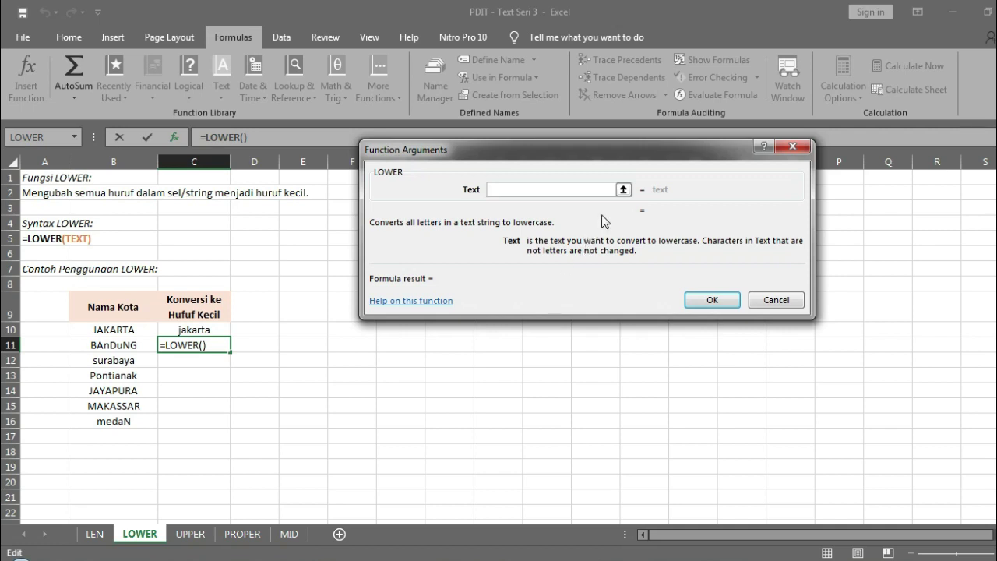
click(623, 190)
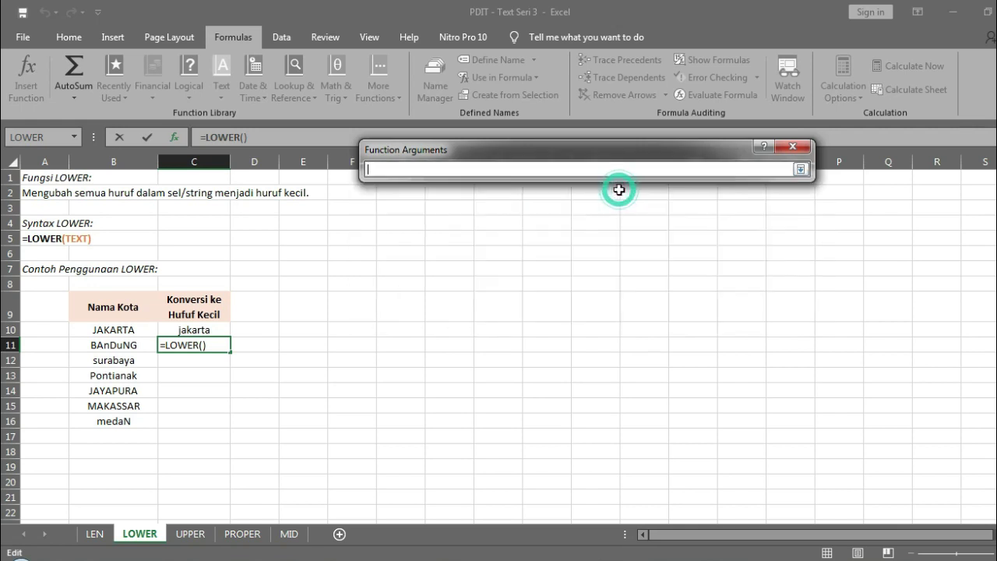
click(128, 342)
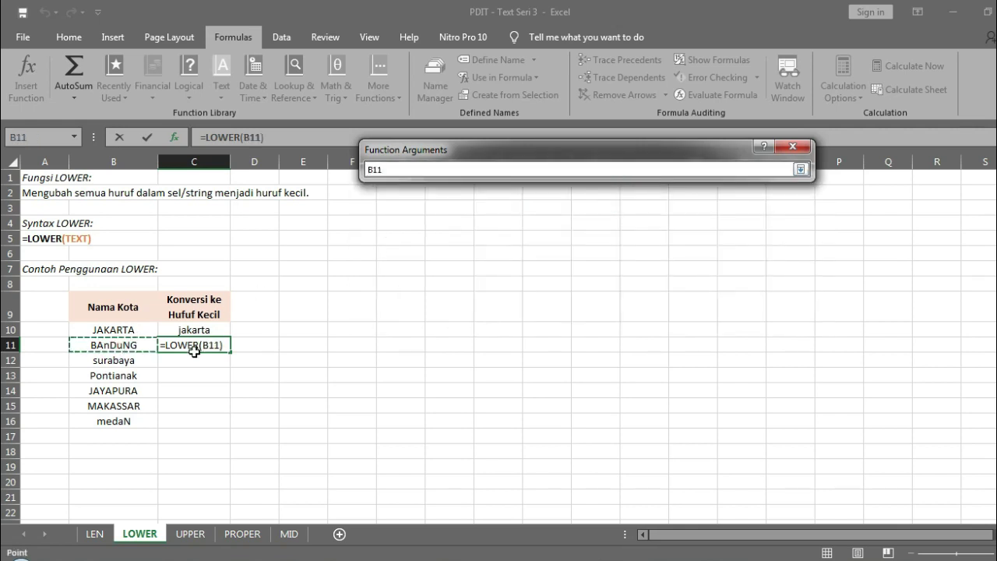
key(Return)
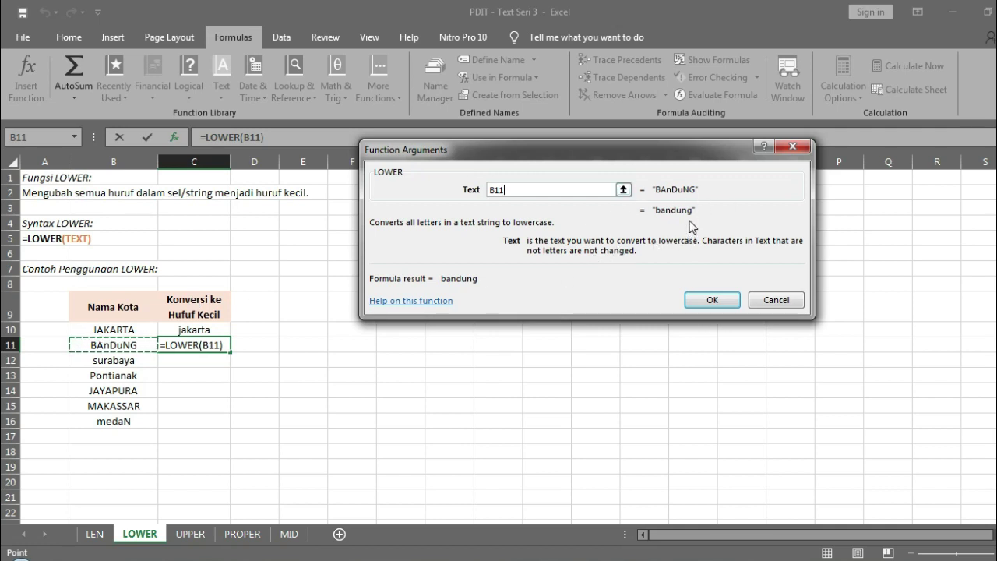
click(712, 301)
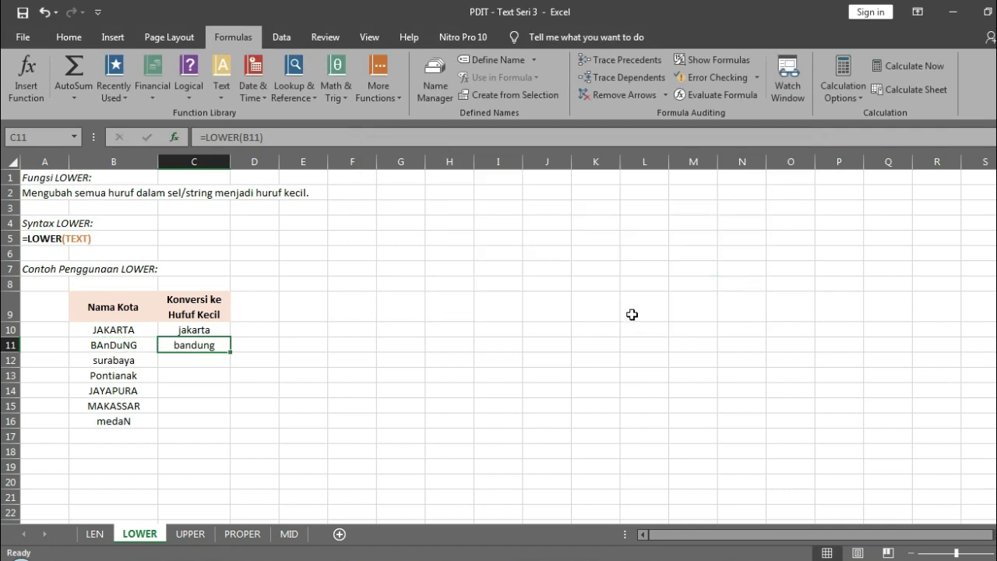
click(369, 361)
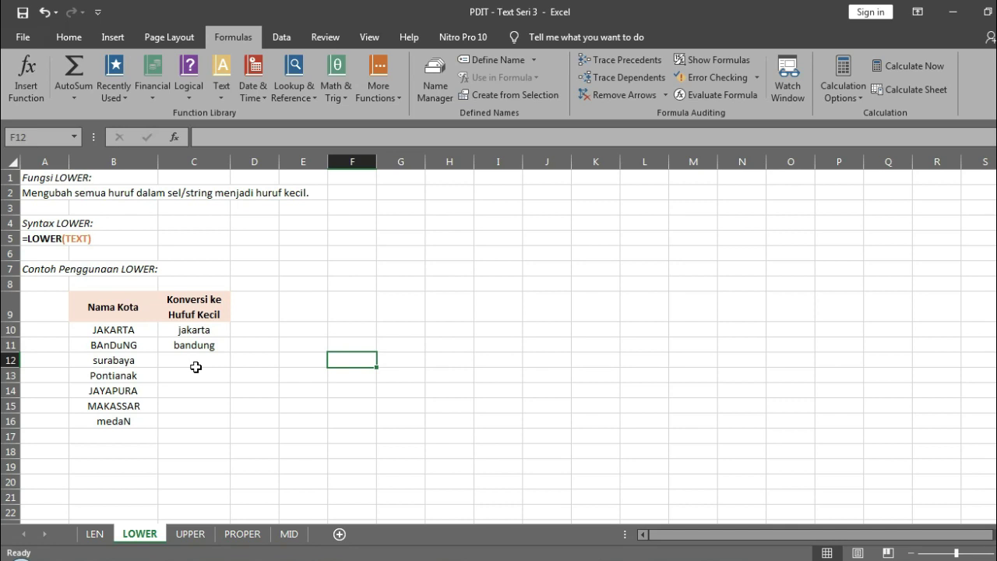
Enter =LOWER(B12) in C12 so surabaya appears in lowercase.
click(197, 360)
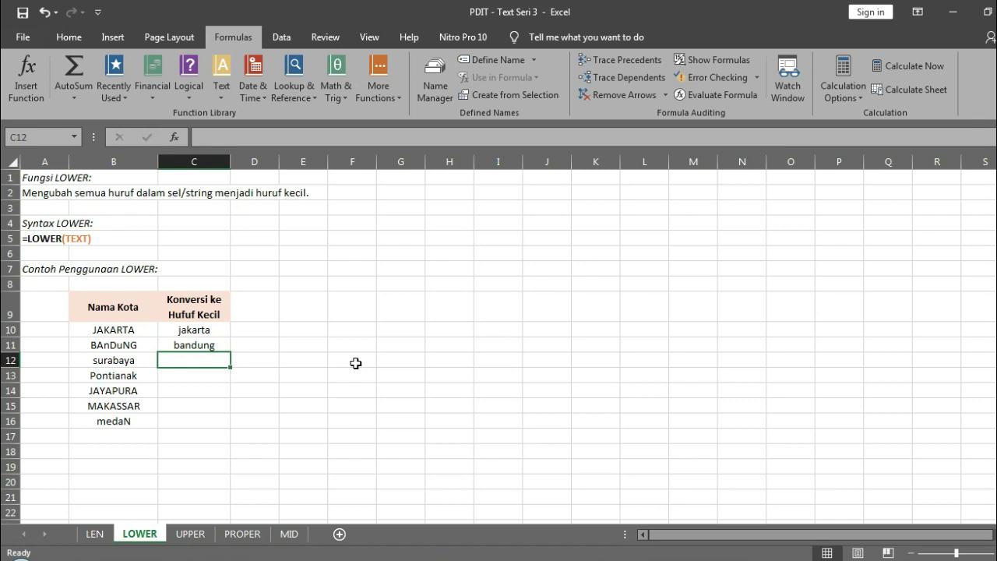
text(=LOWER()
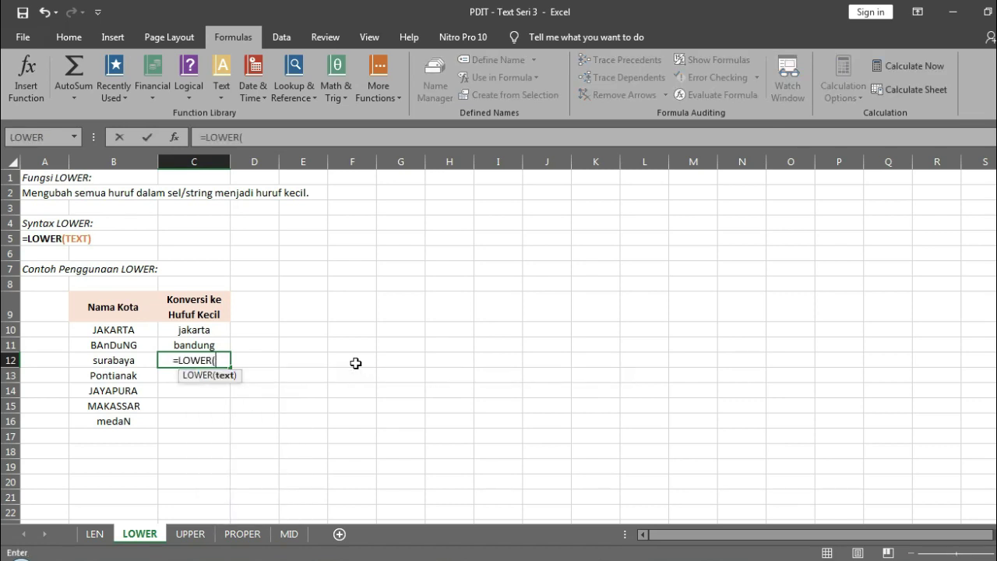
click(119, 361)
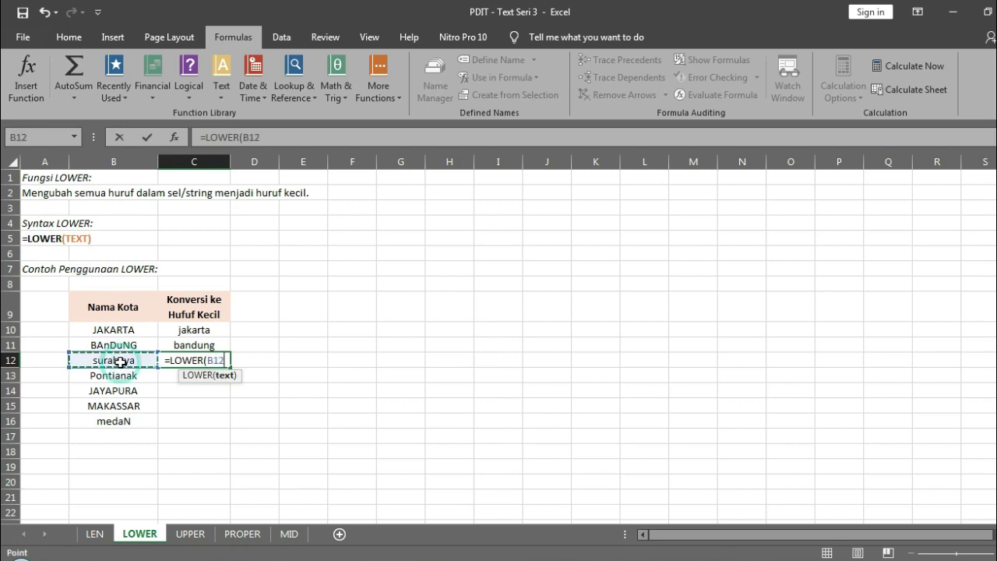
key(Return)
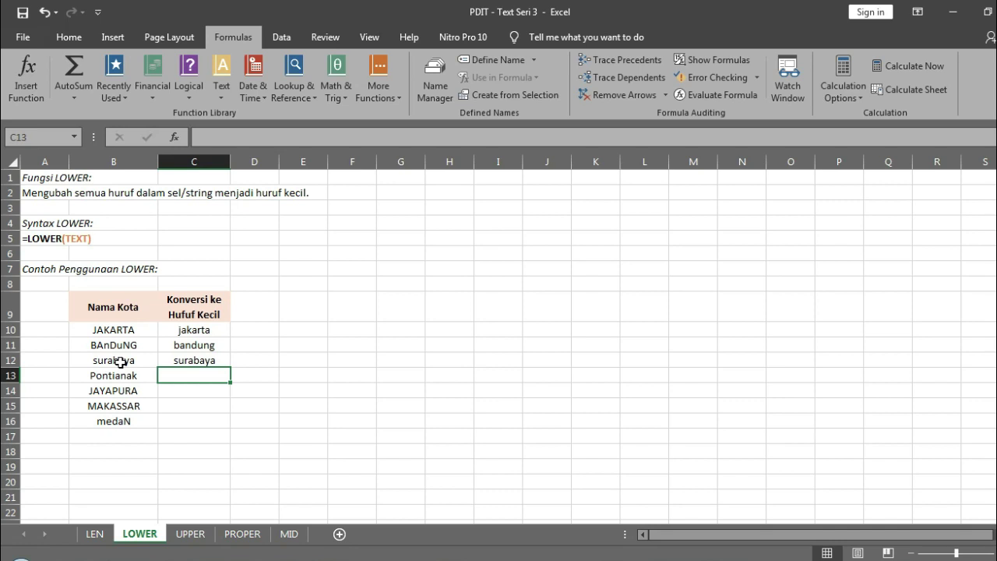
Copy C12's LOWER formula down to C16 for pontianak, jayapura, makassar and medan.
click(200, 361)
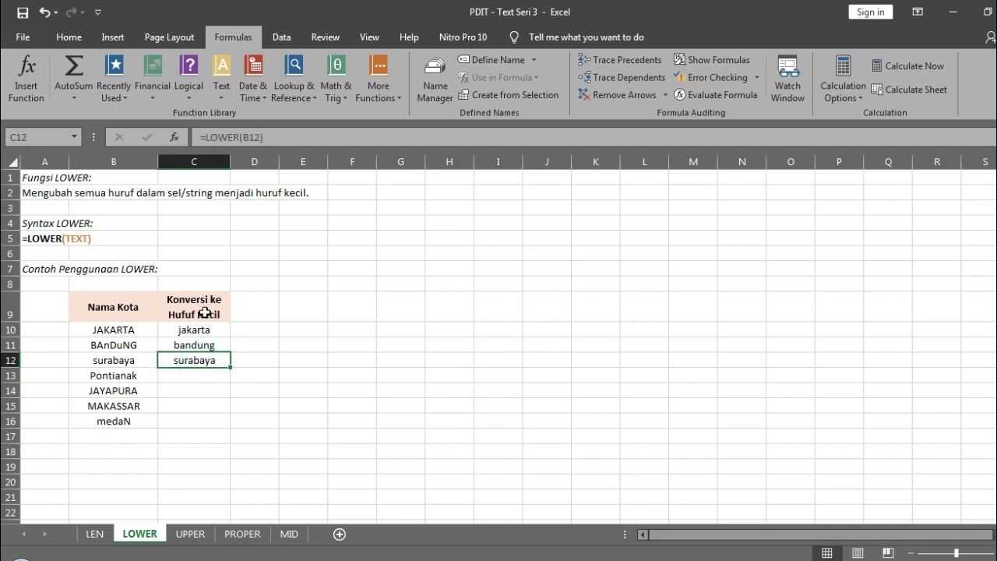
drag(231, 367, 228, 429)
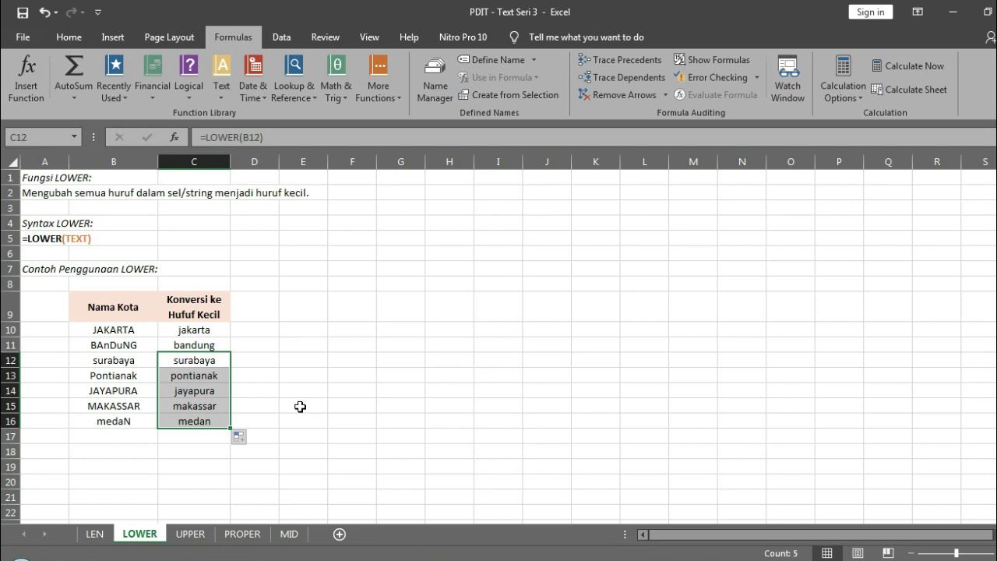
key(Up)
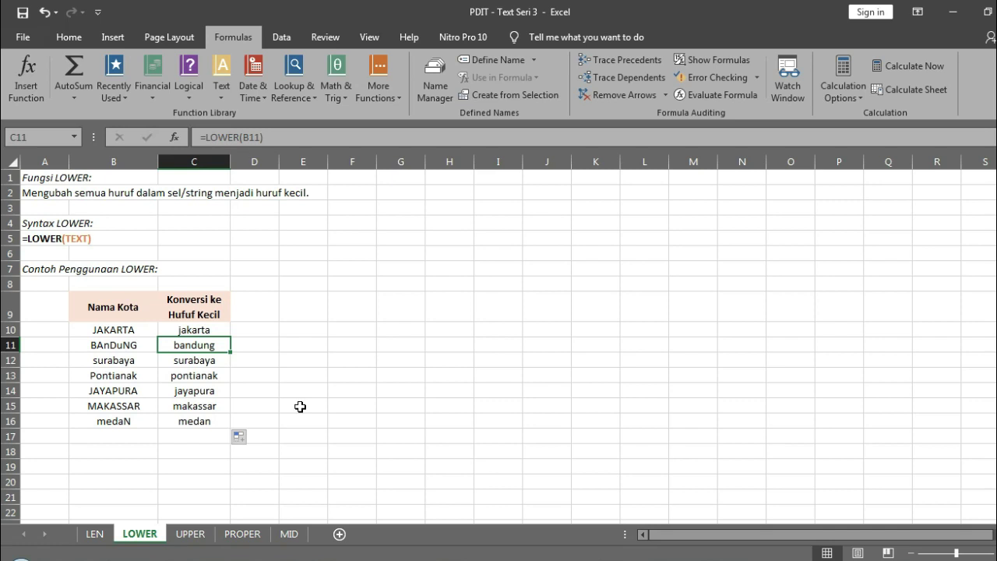
click(300, 406)
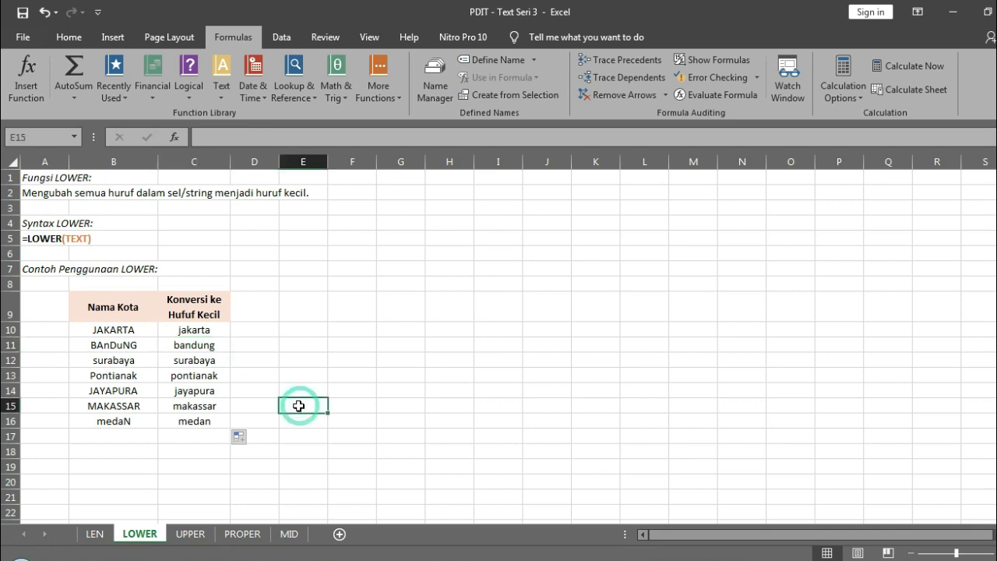
Switch to the UPPER worksheet.
click(191, 536)
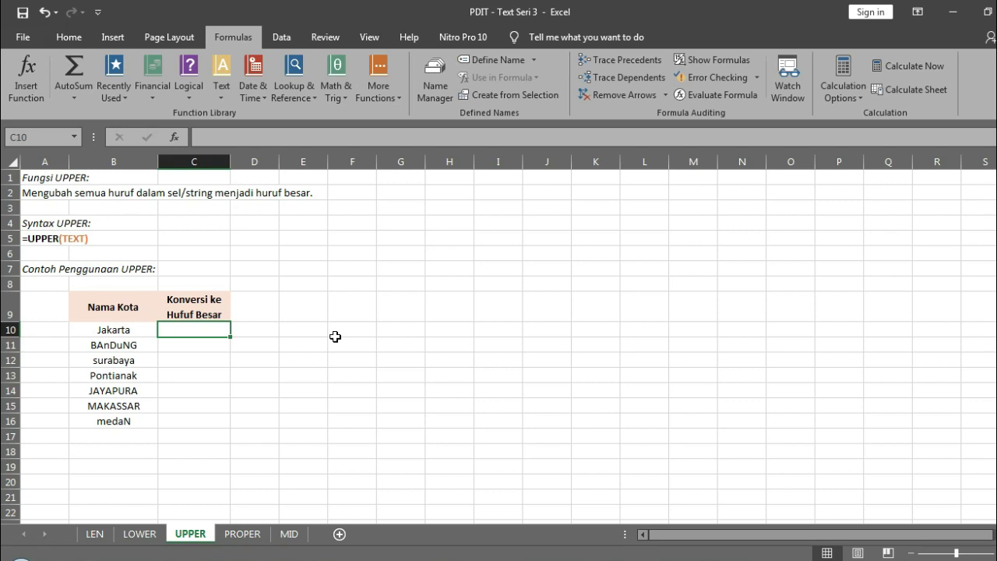
Enter =UPPER(B10) in C10 so Jakarta is shown as JAKARTA.
text(=)
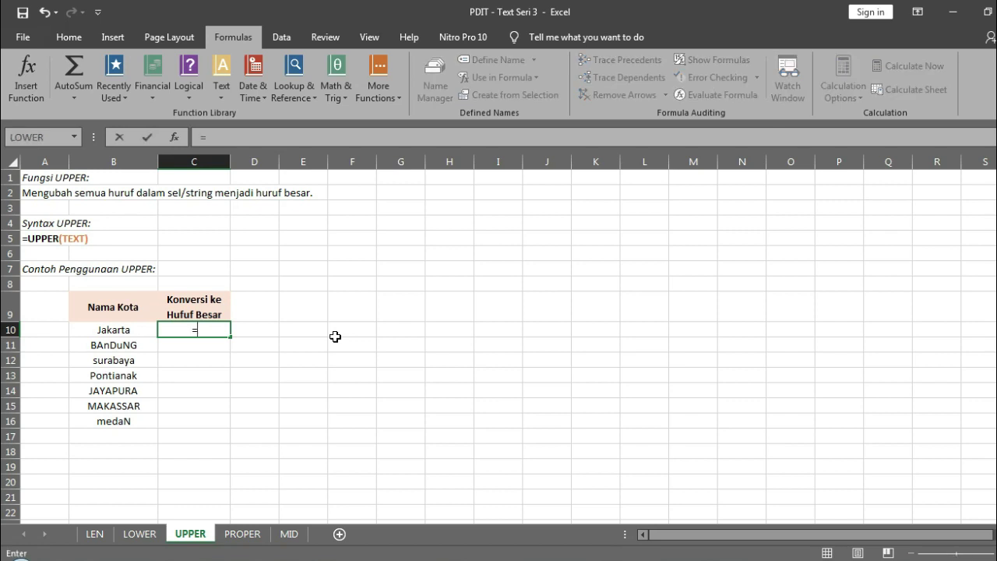
text(UPPER)
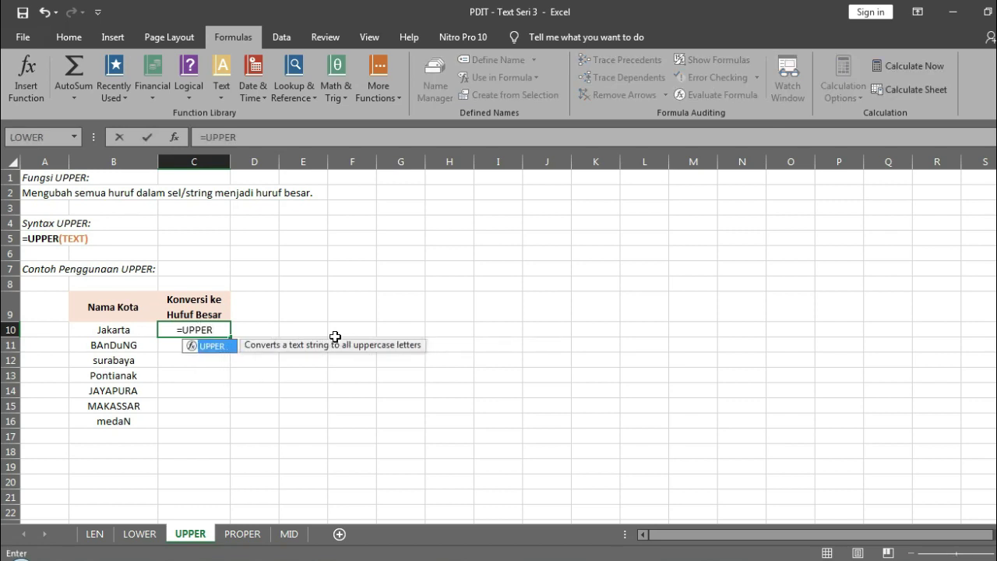
text(()
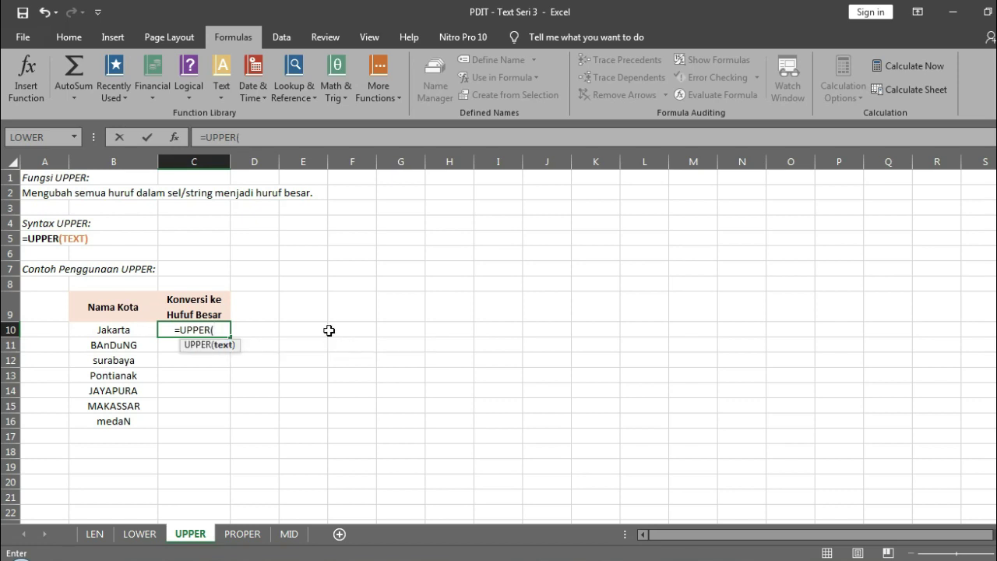
click(128, 328)
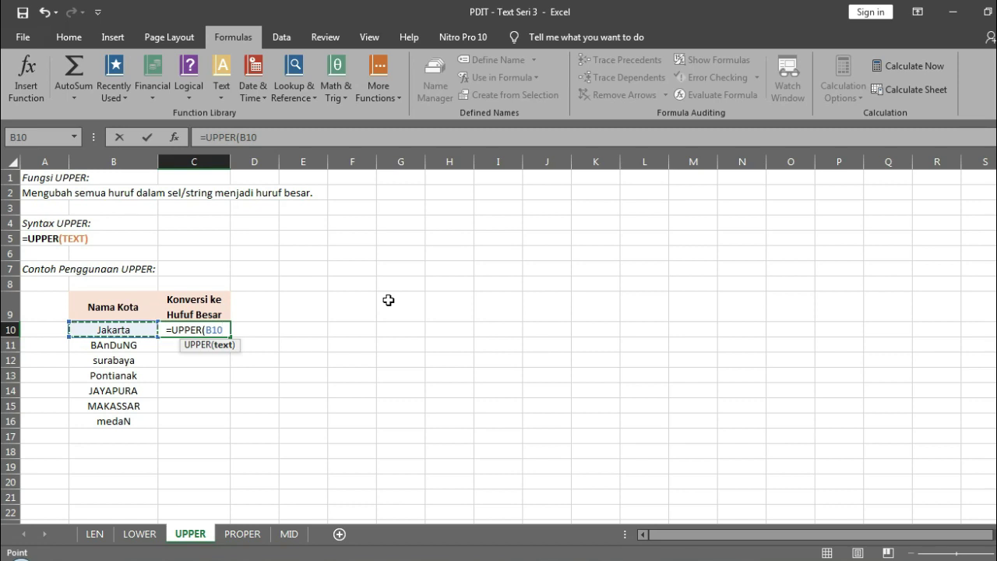
key(Return)
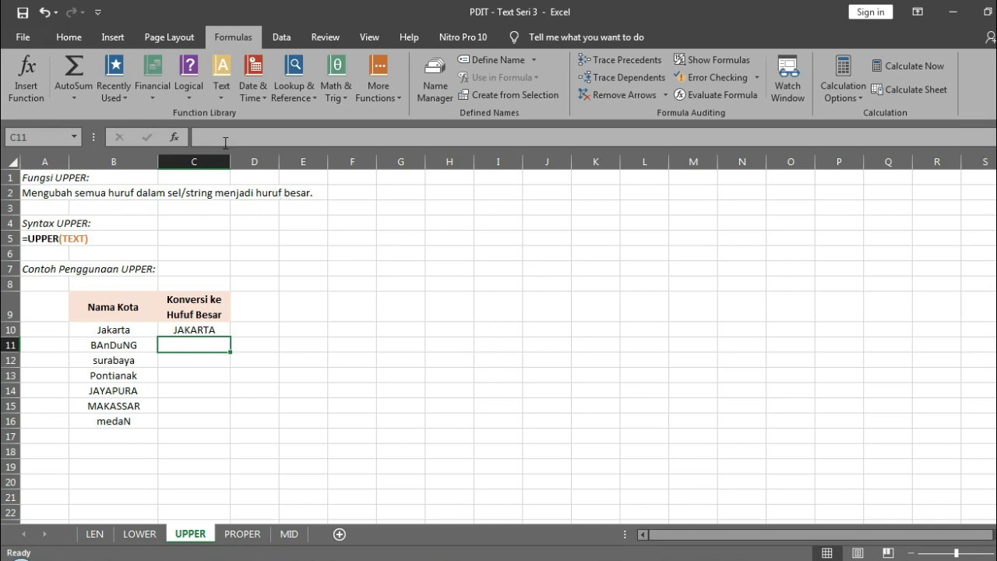
Insert =UPPER(B11) in C11 from the Text functions list, turning BAnDuNG into BANDUNG.
click(218, 92)
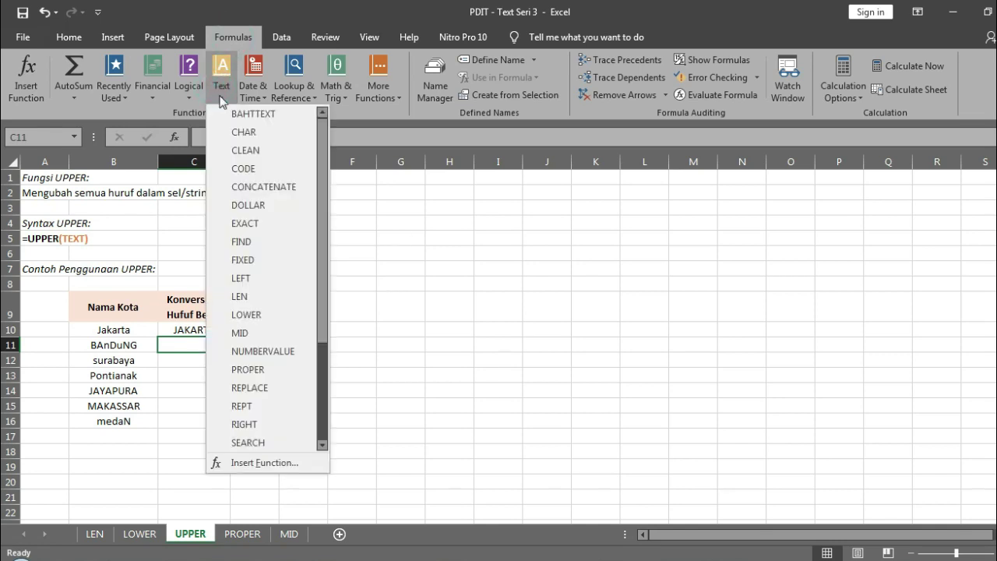
scroll(259, 312, down, 1)
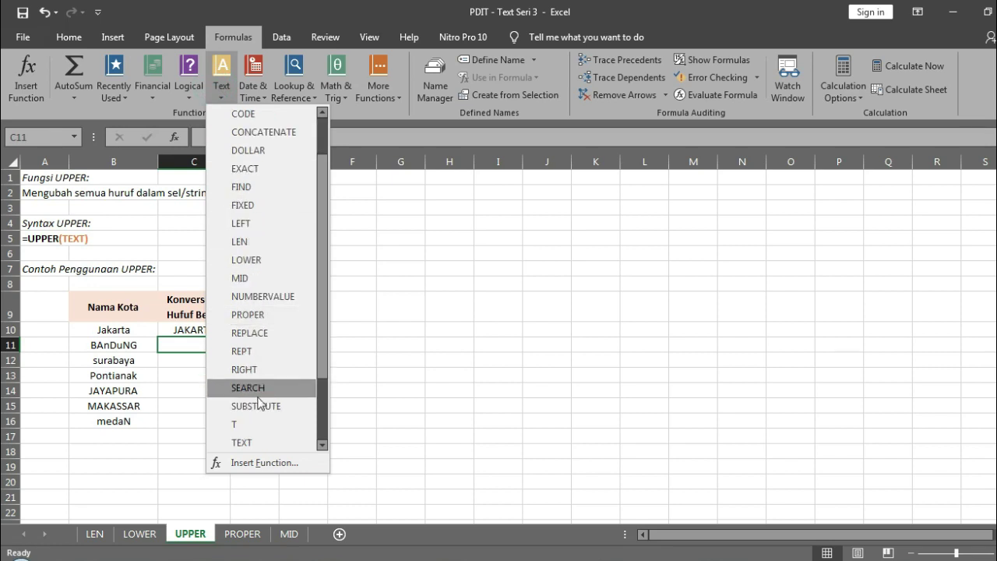
scroll(278, 251, down, 3)
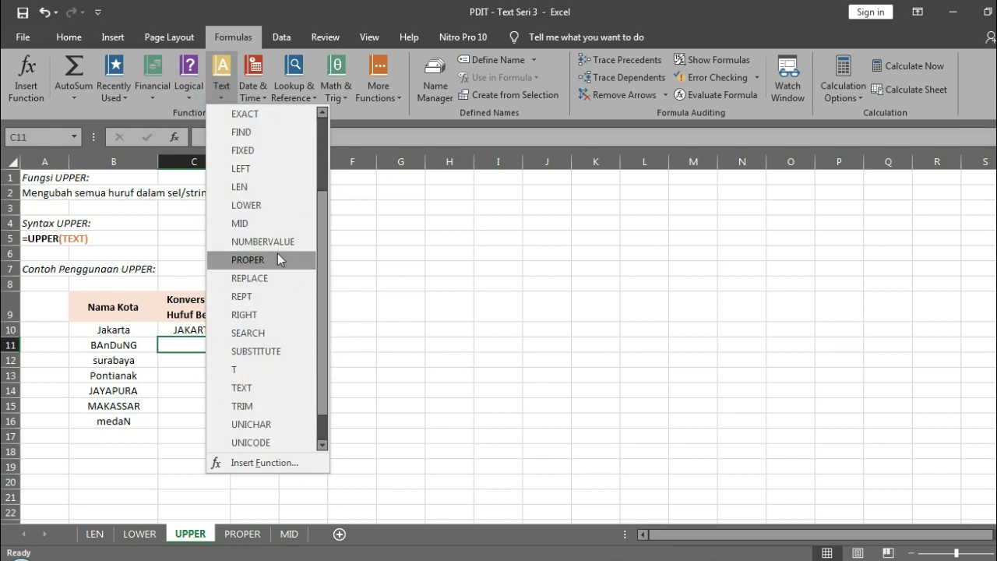
scroll(275, 268, down, 2)
click(243, 424)
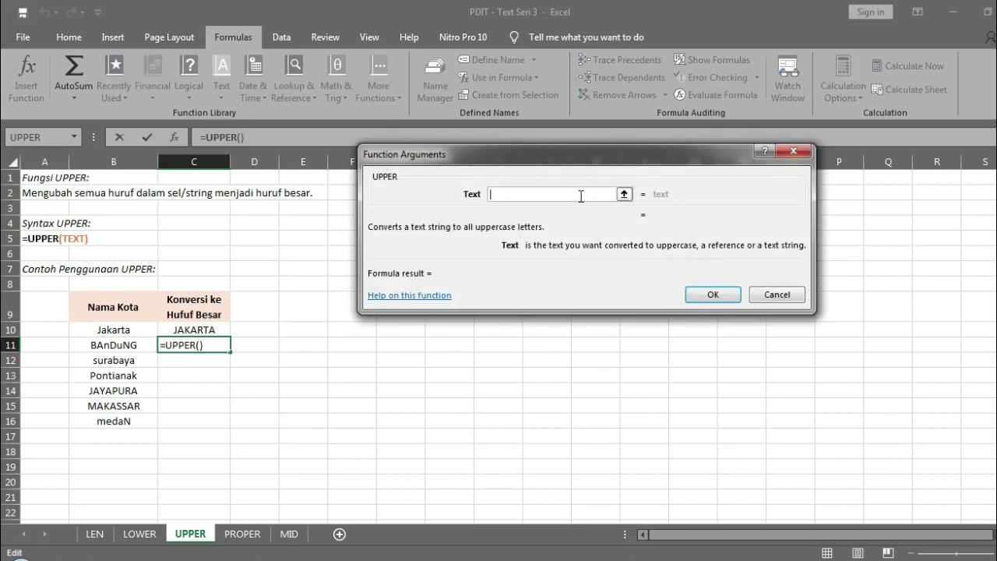
click(623, 193)
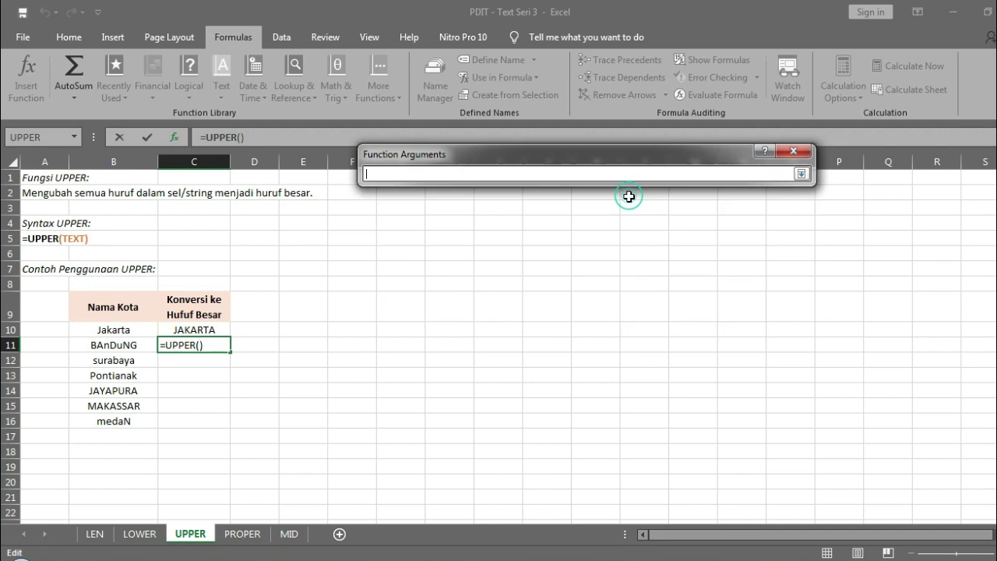
click(129, 346)
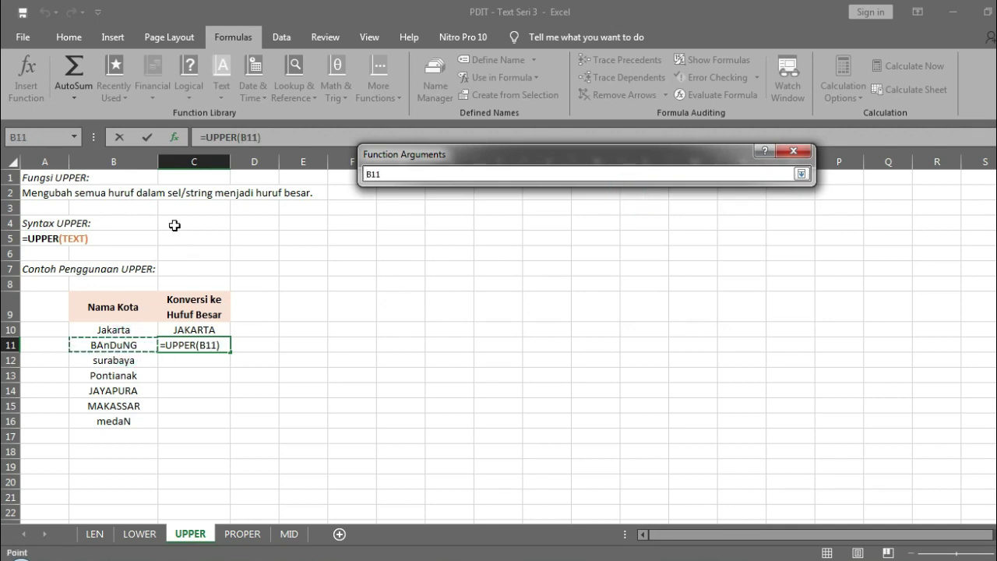
key(Return)
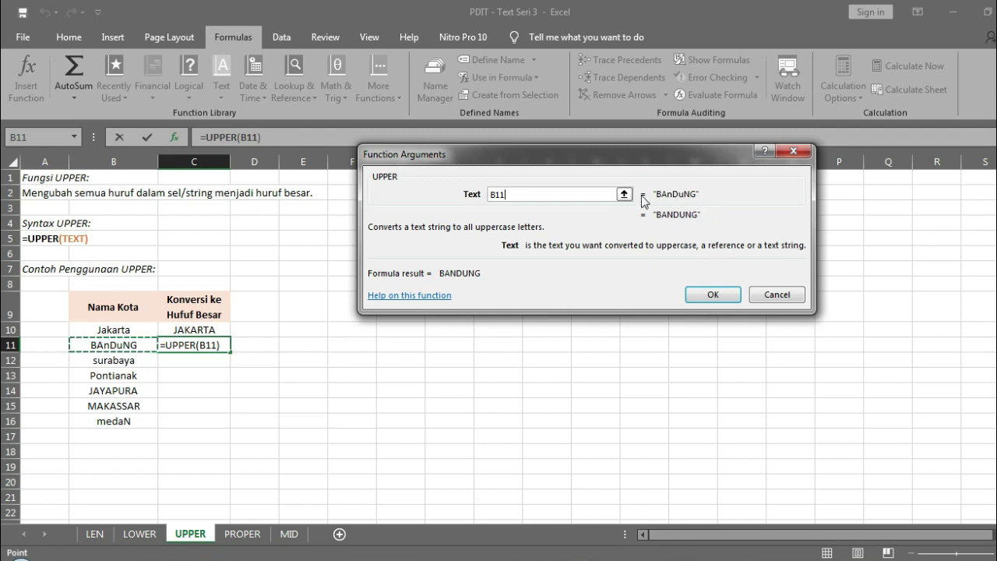
click(709, 296)
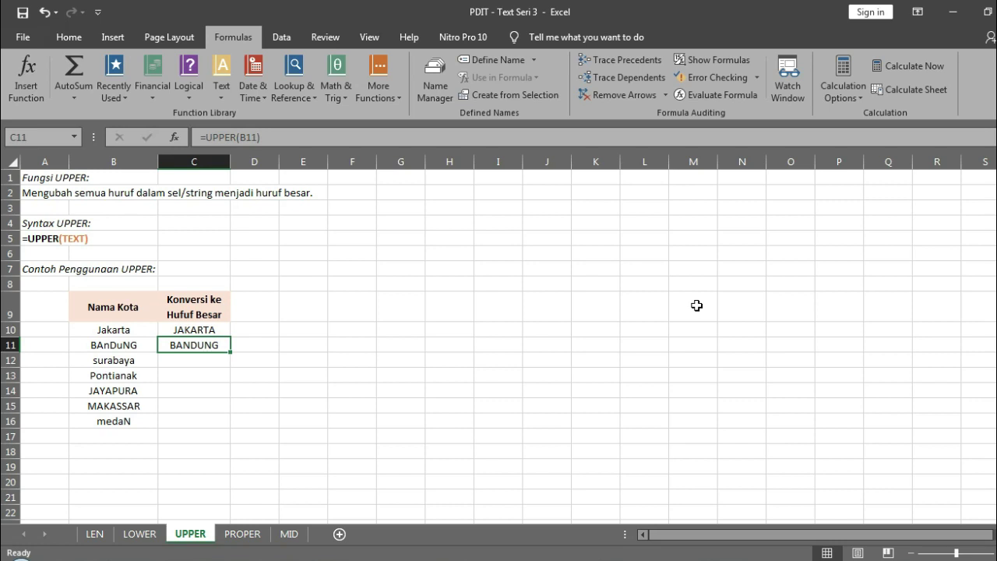
Fill the UPPER formulas from C10:C11 down through C16.
drag(212, 331, 201, 346)
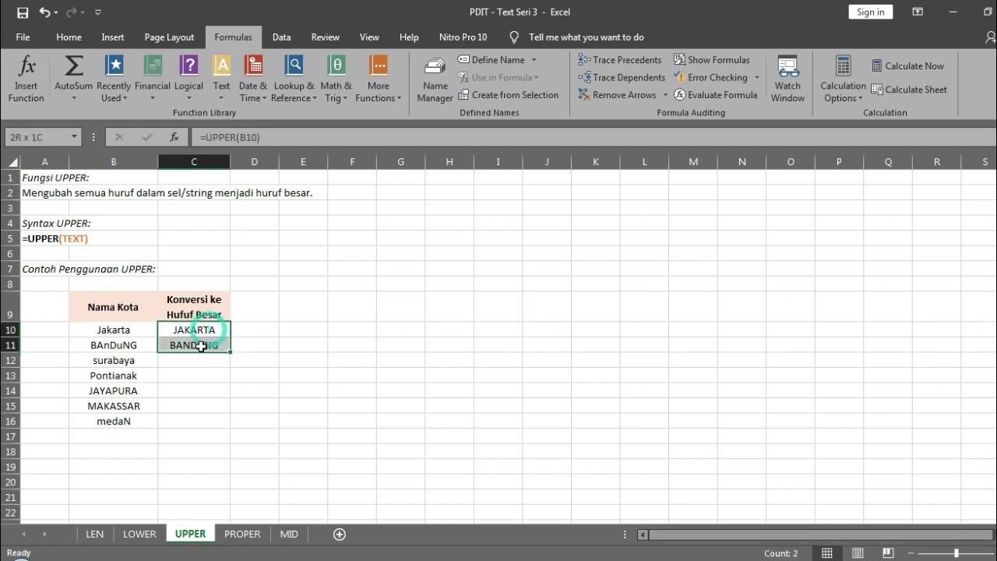
double_click(229, 352)
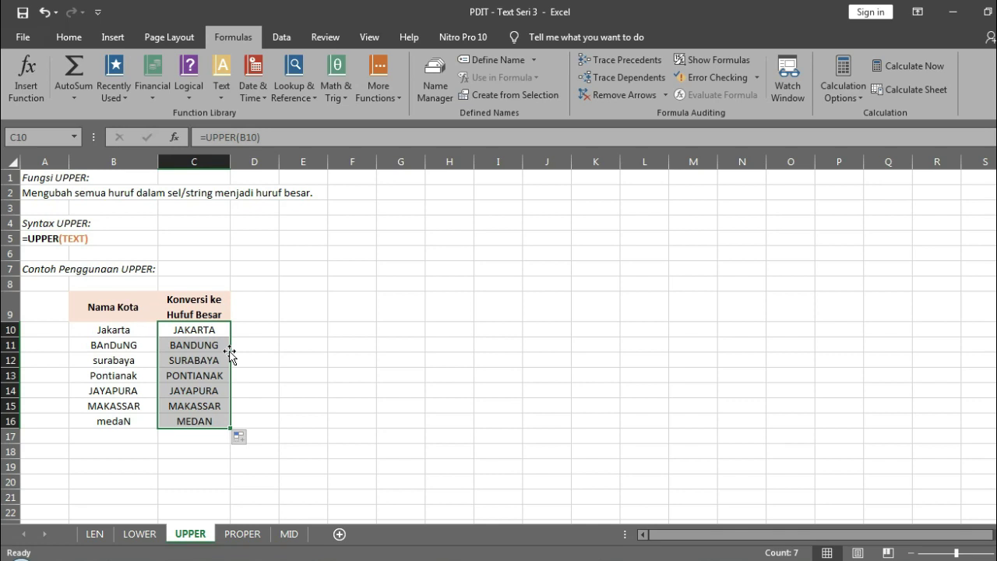
key(ctrl+z)
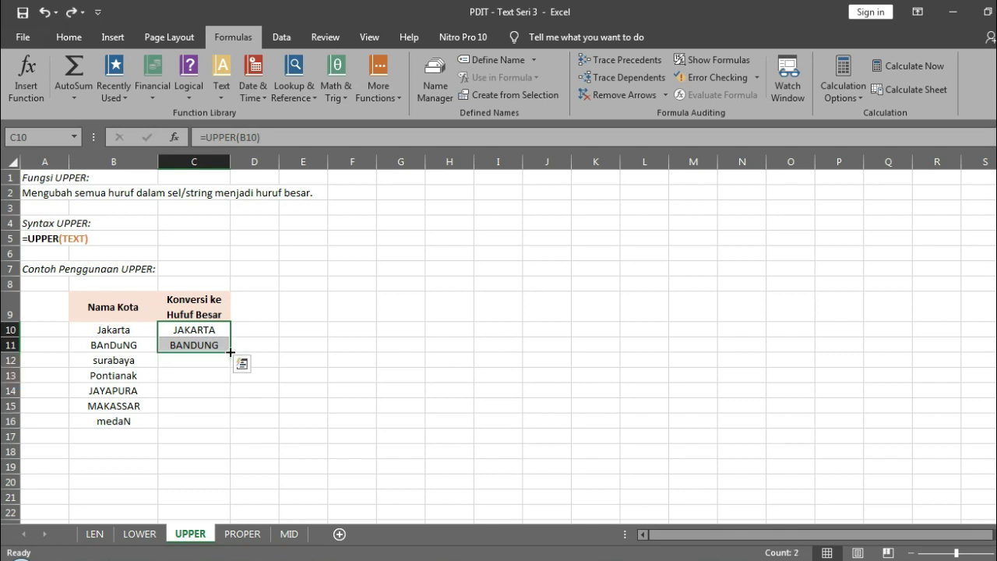
drag(230, 352, 226, 430)
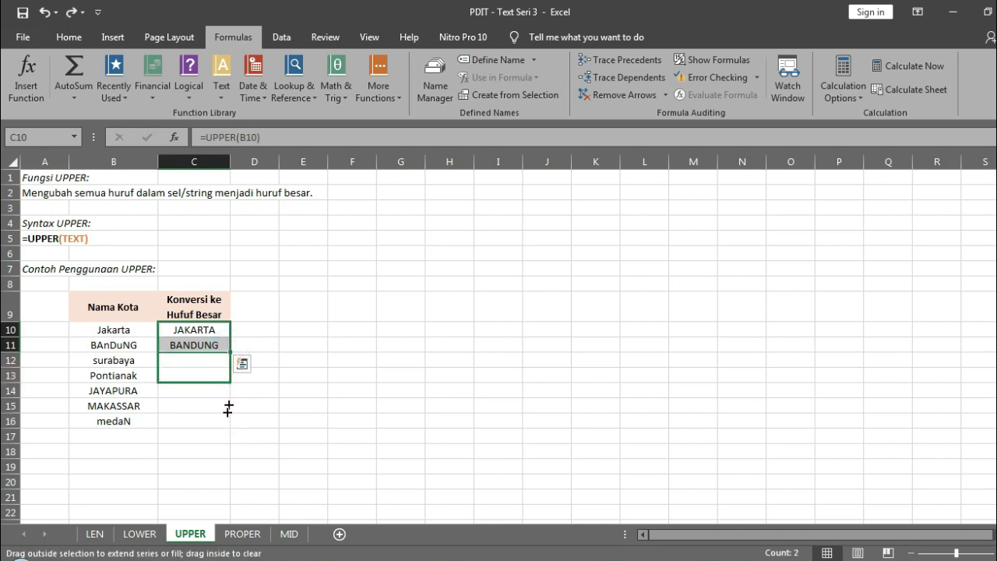
click(417, 356)
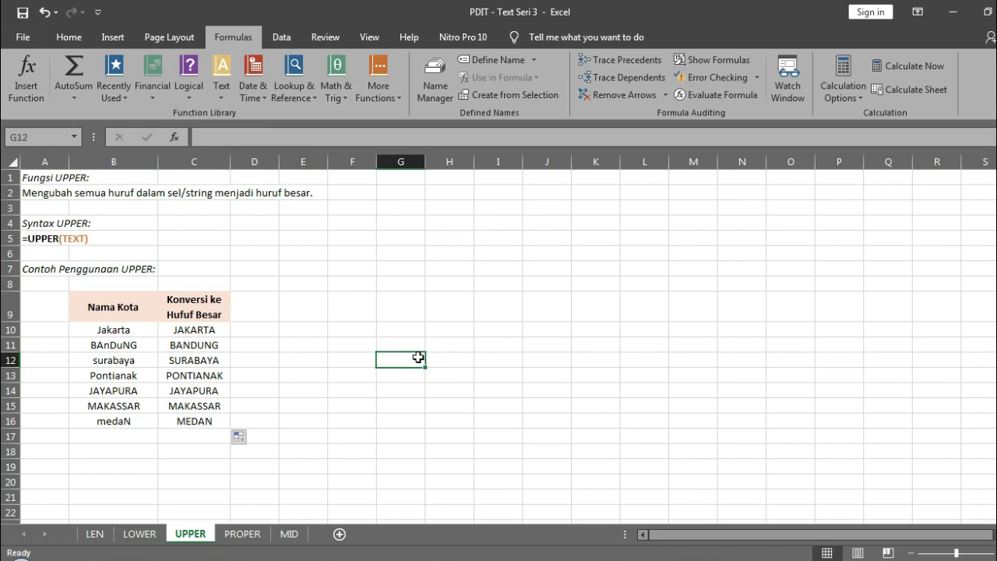
Verify Medan in B16 converts to MEDAN in C16, then go to the PROPER sheet.
click(152, 422)
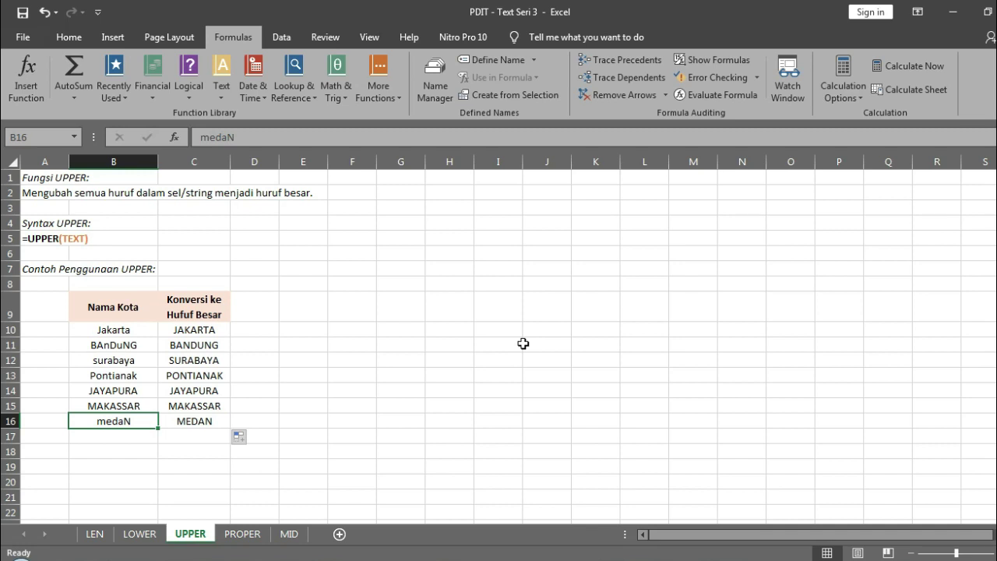
key(Right)
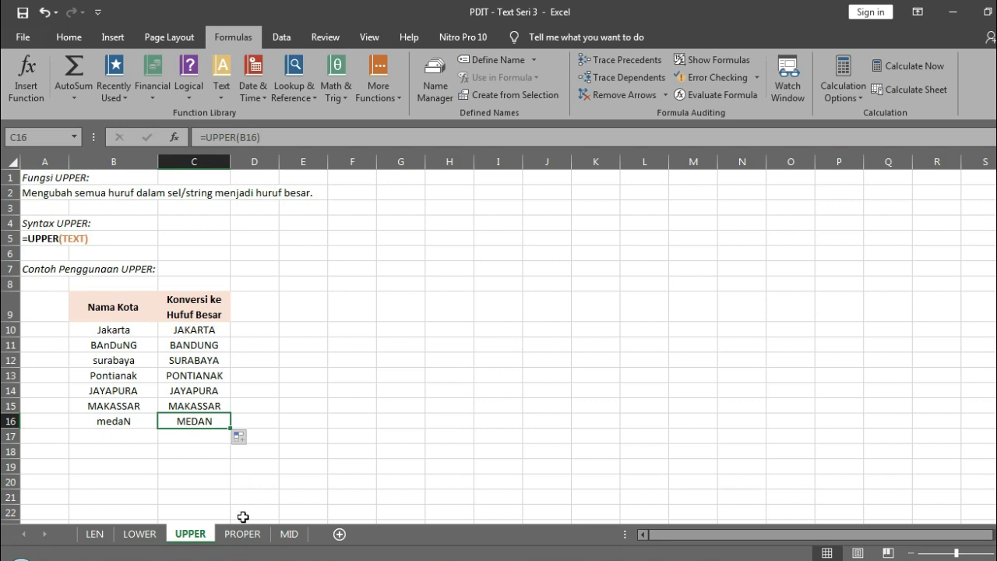
click(315, 466)
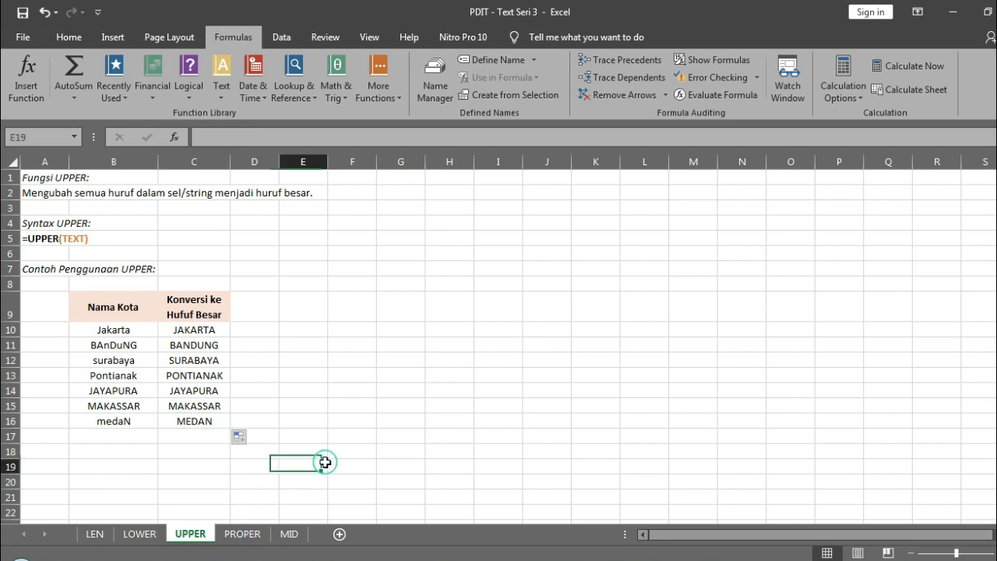
click(242, 534)
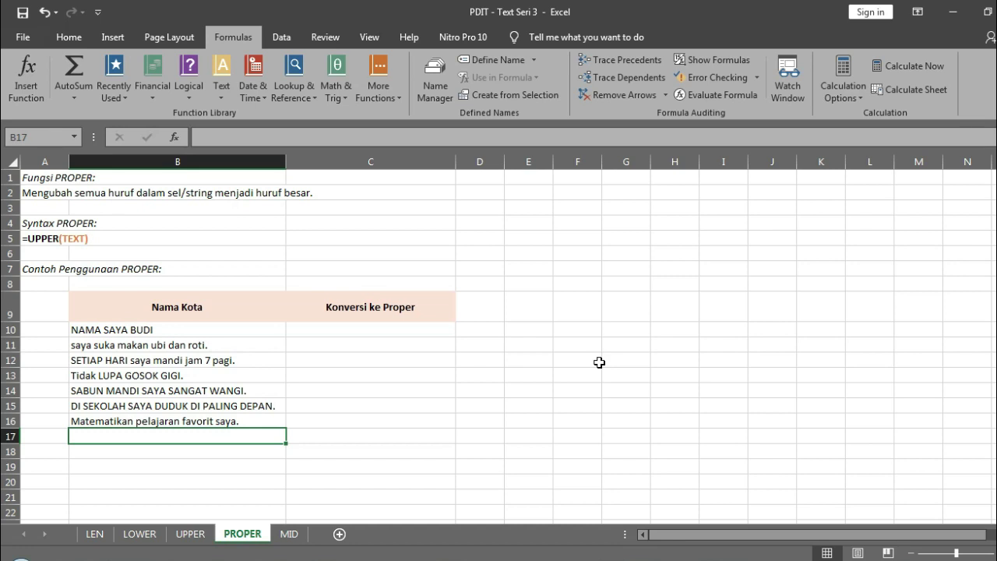
Replace the final period in A2 with ' setiap awal kata.' to finish the description.
click(26, 191)
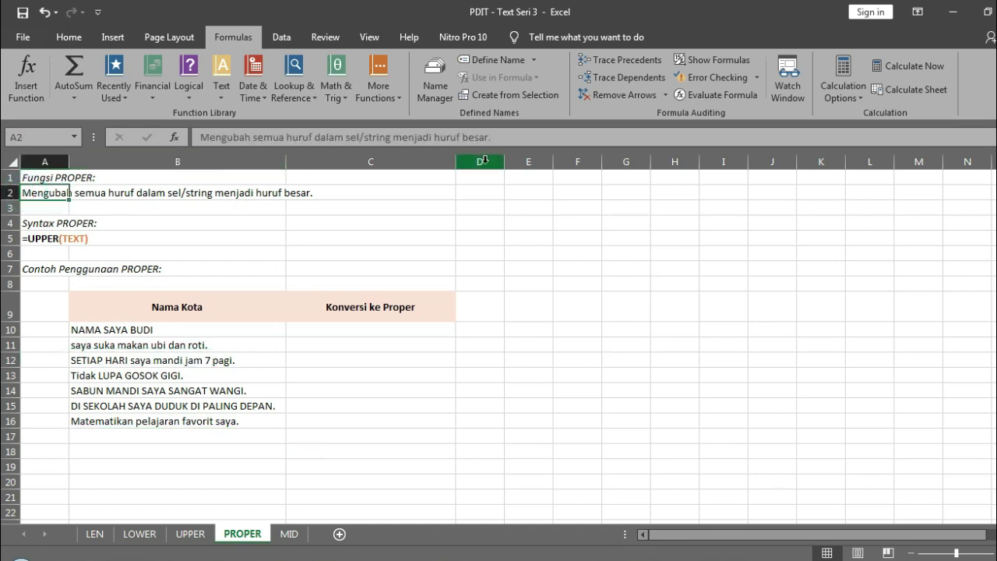
drag(516, 138, 432, 131)
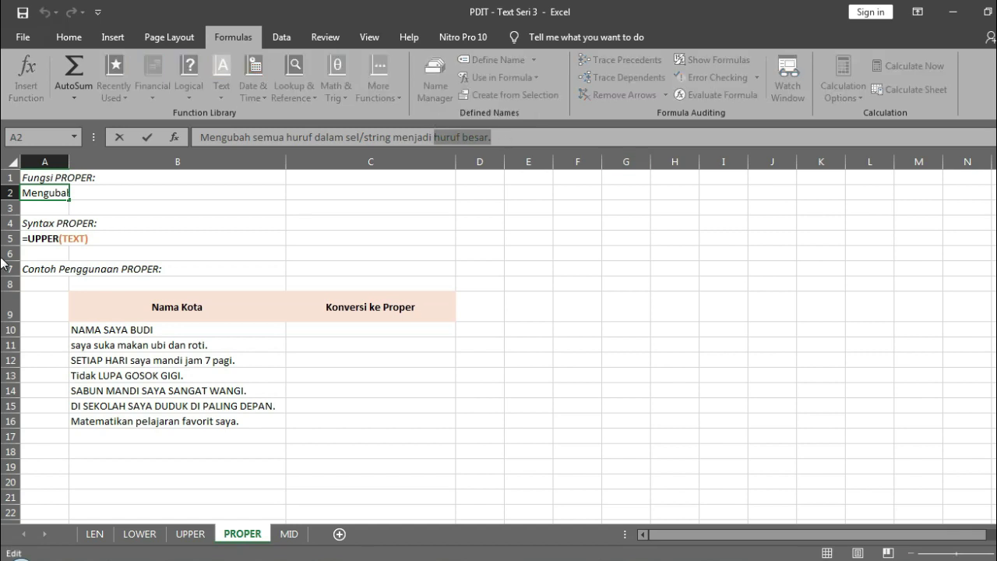
key(Right)
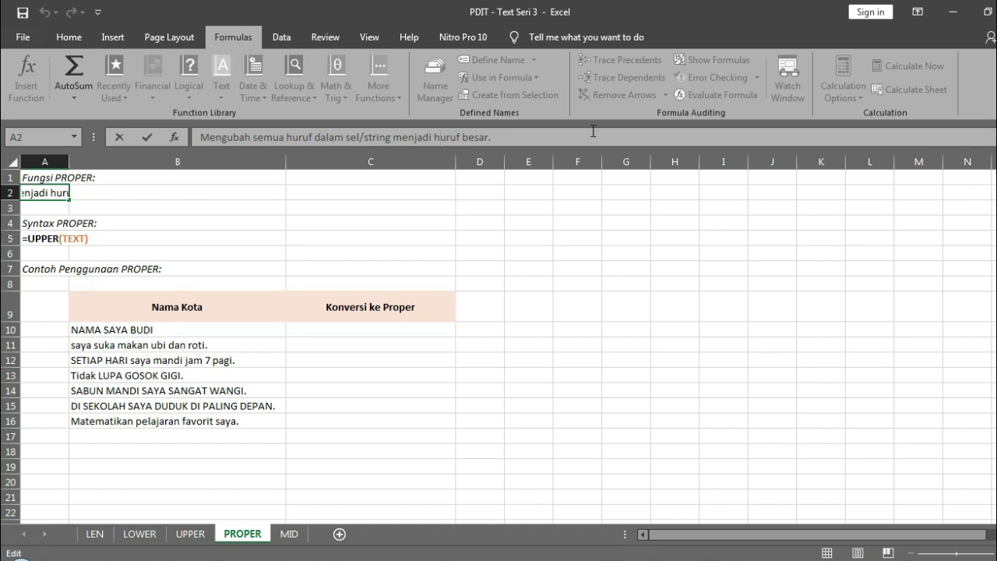
key(End)
key(BackSpace)
text(setiap awa)
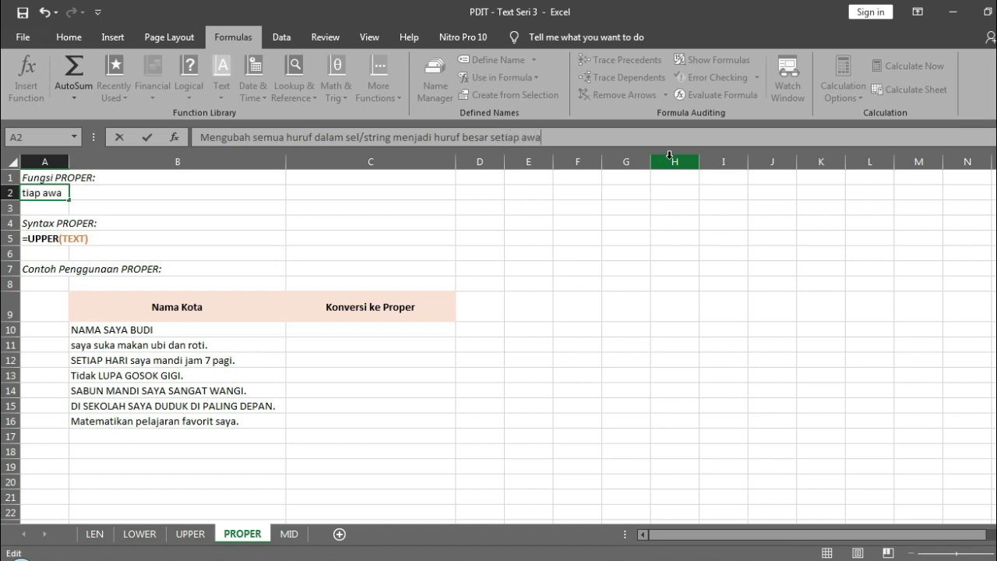
text(l kat)
text(a.)
key(Return)
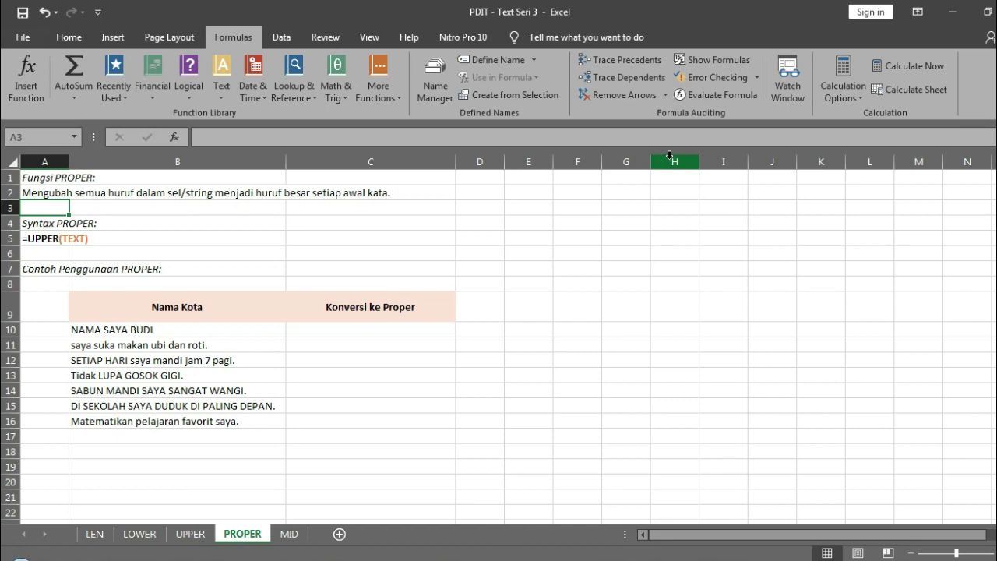
Replace UPPER with PROPER in the A5 syntax line, giving =PROPER(TEXT).
click(37, 239)
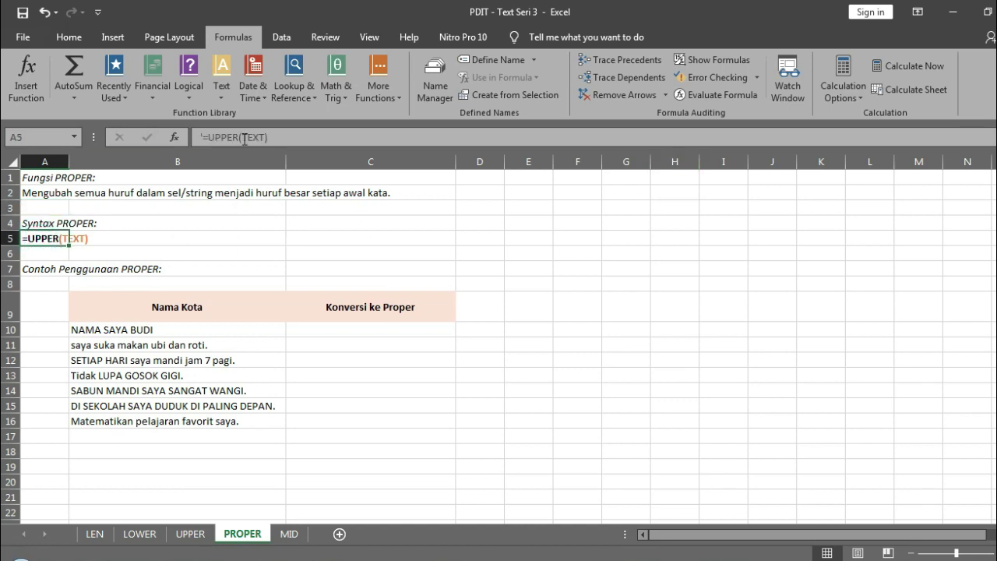
drag(238, 137, 210, 137)
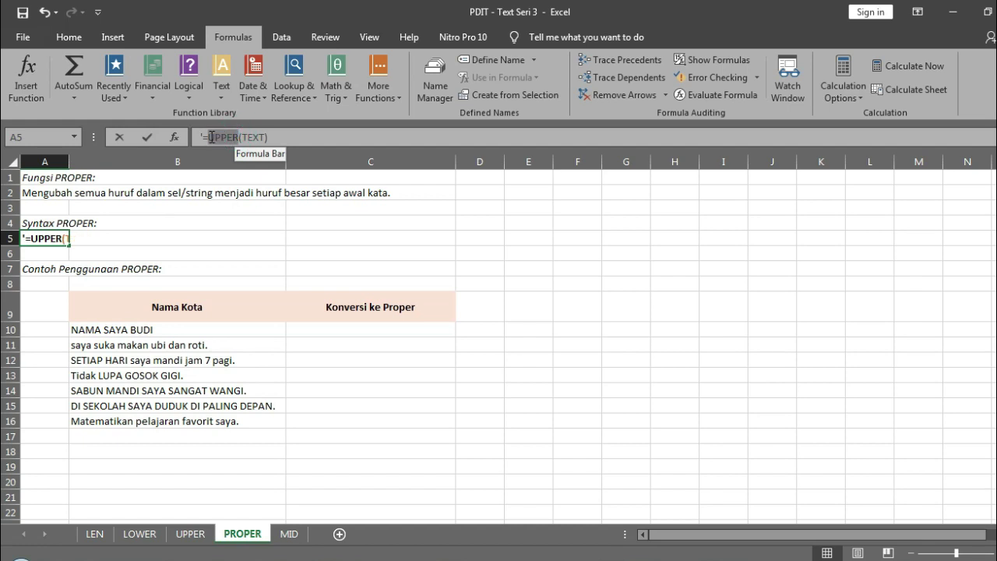
text(PROPR)
key(BackSpace)
text(ER)
key(Return)
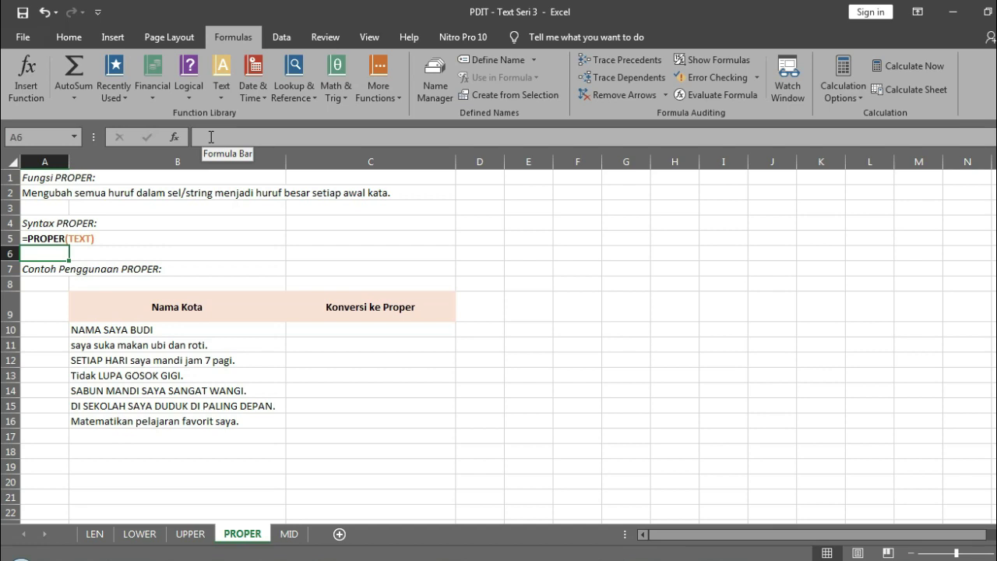
Enter =PROPER(B10) in C10 so it shows Nama Saya Budi.
click(324, 331)
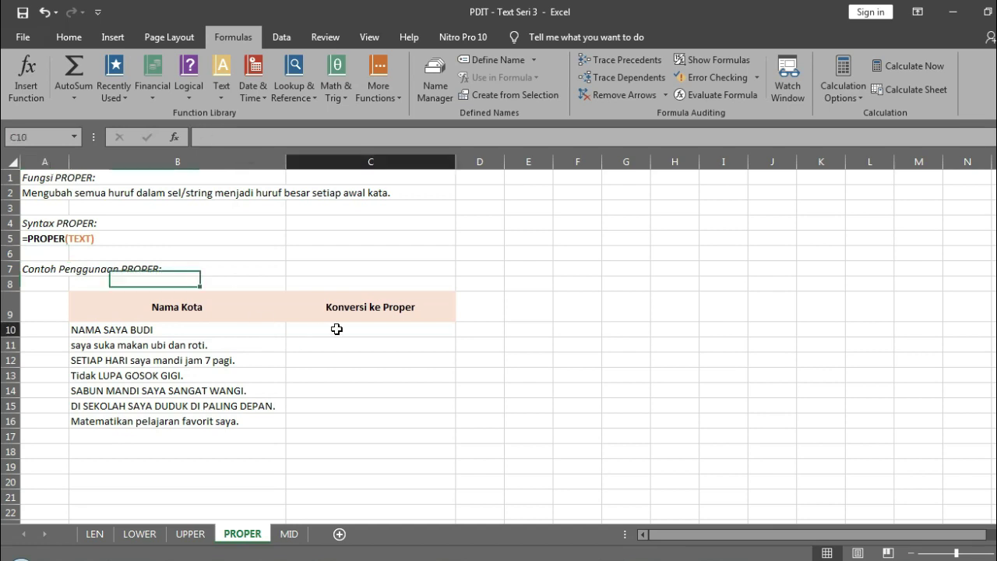
text(=)
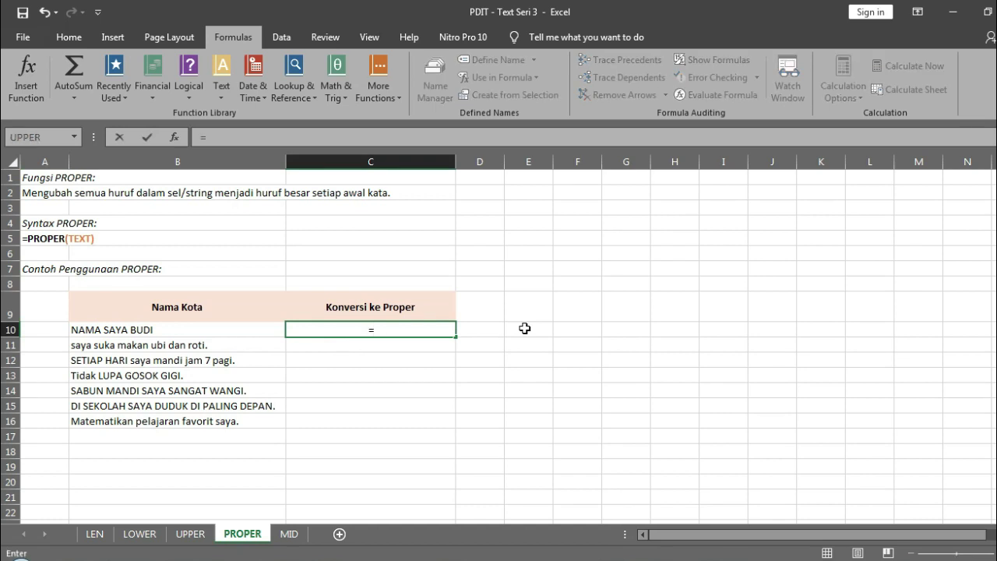
text(PROPER()
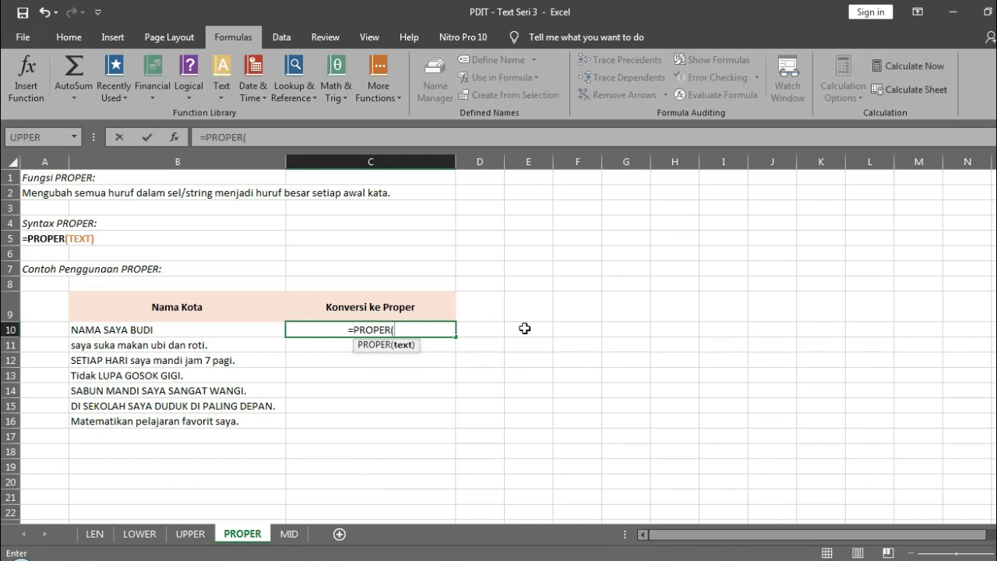
click(220, 330)
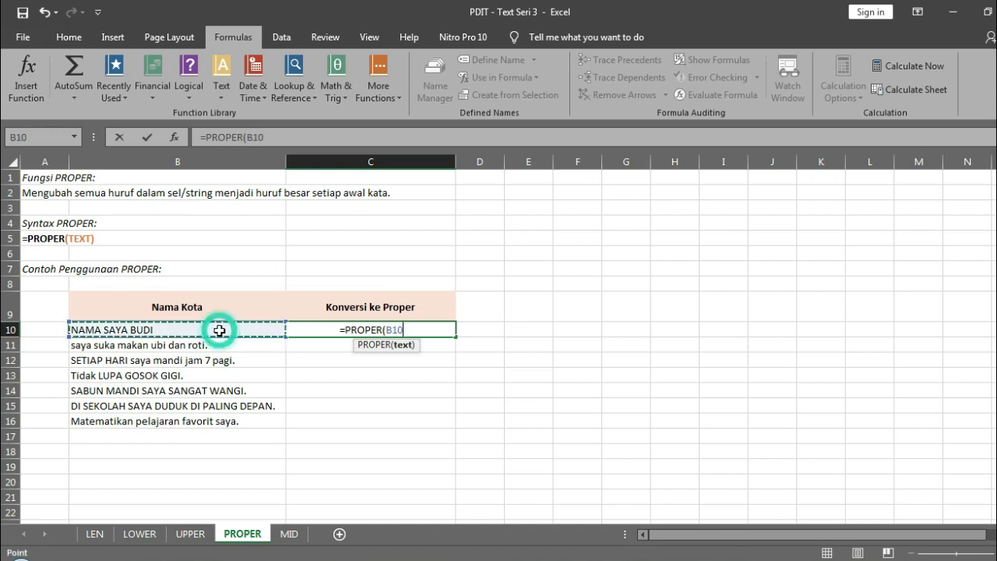
key(Return)
key(Up)
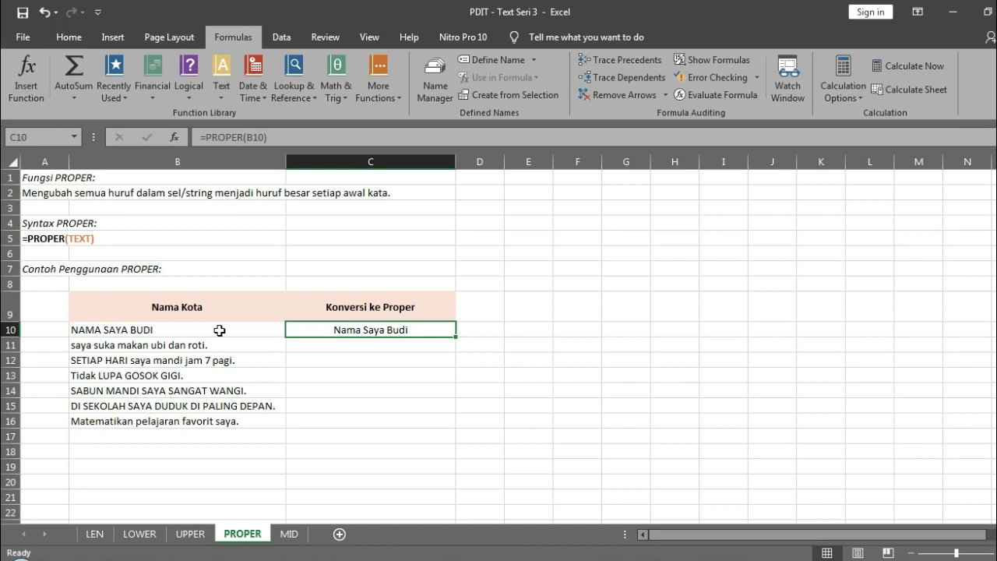
key(Down)
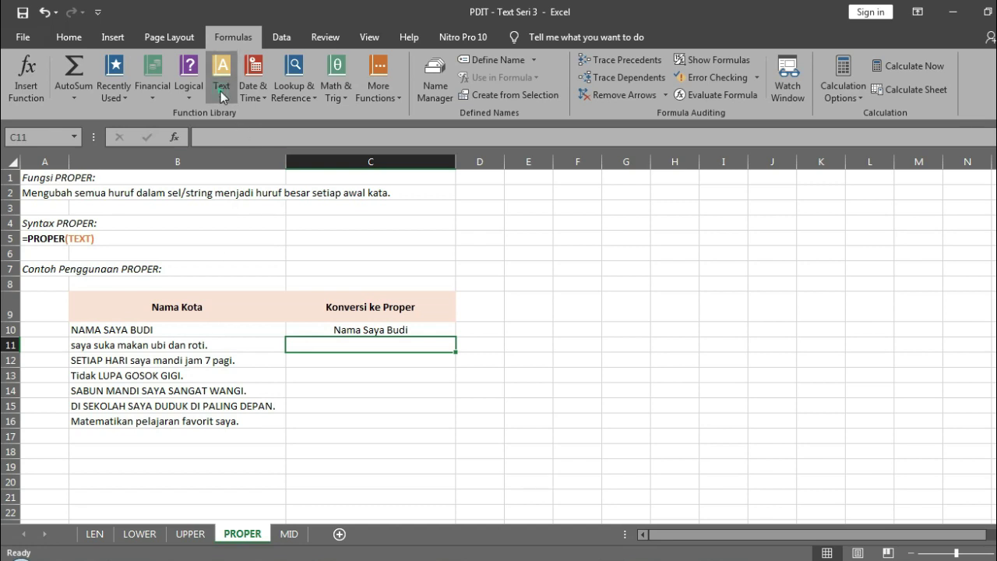
Insert =PROPER(B11) in C11 from the Text functions list, giving Saya Suka Makan Ubi Dan Roti.
click(222, 92)
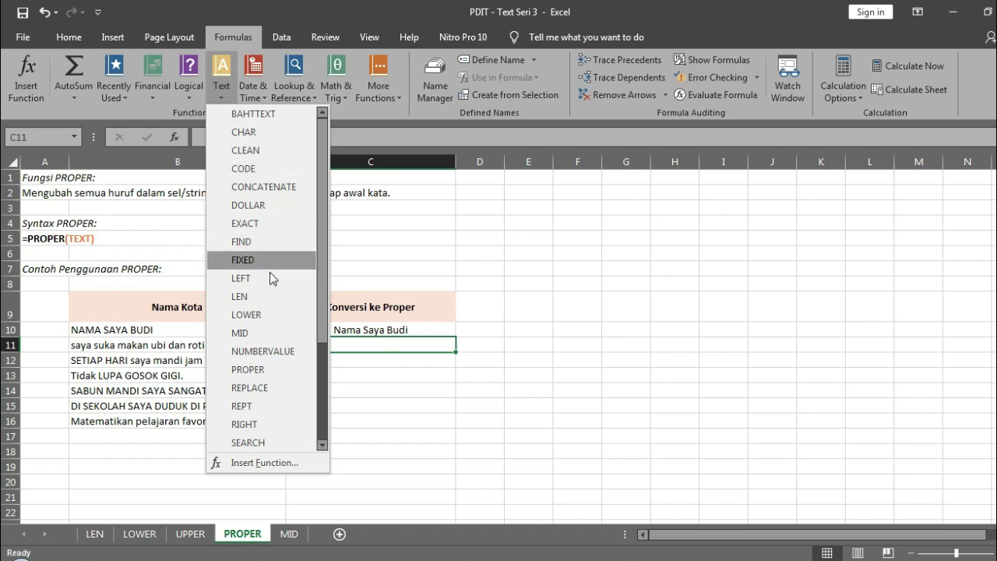
scroll(269, 288, down, 1)
click(264, 315)
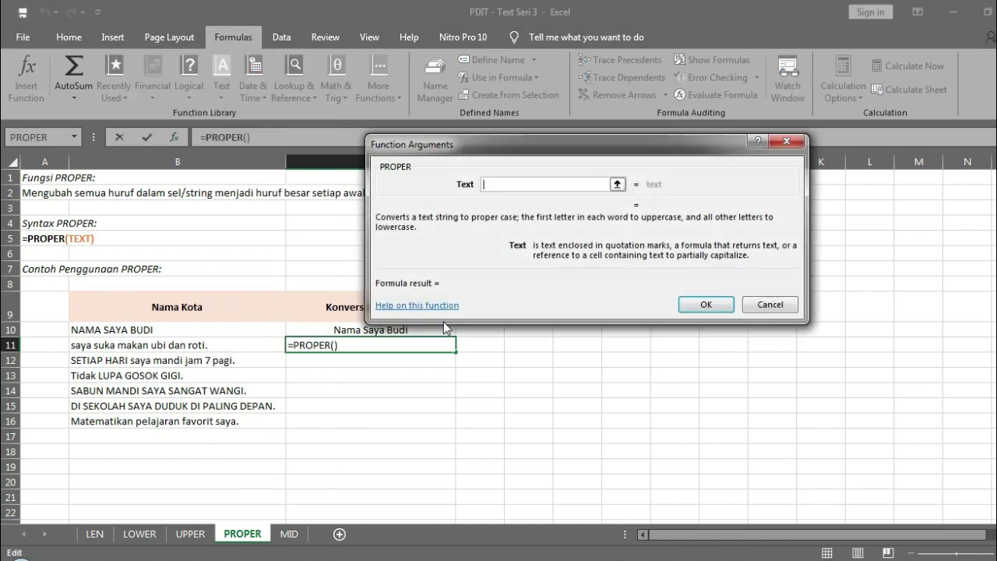
click(618, 185)
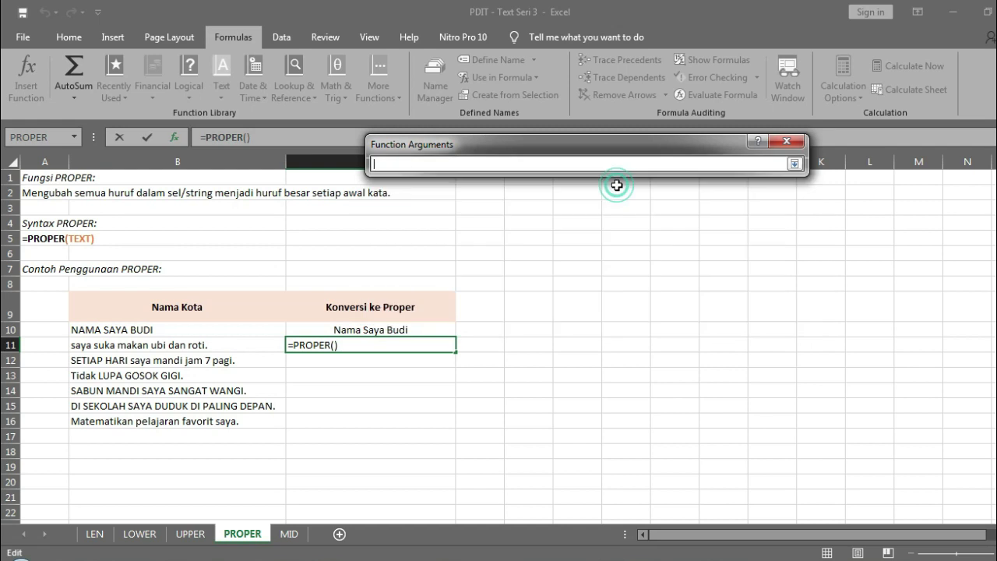
click(223, 344)
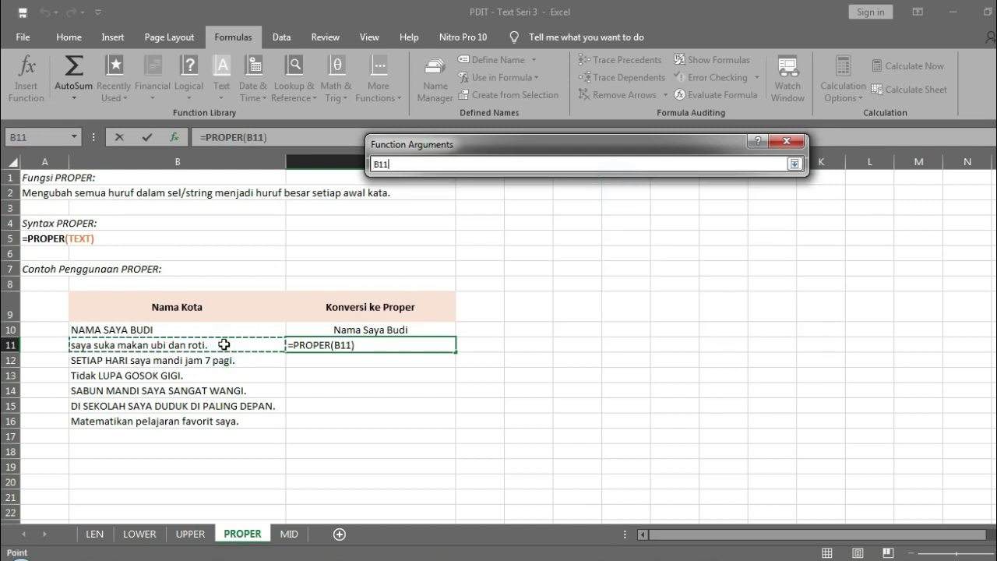
key(Return)
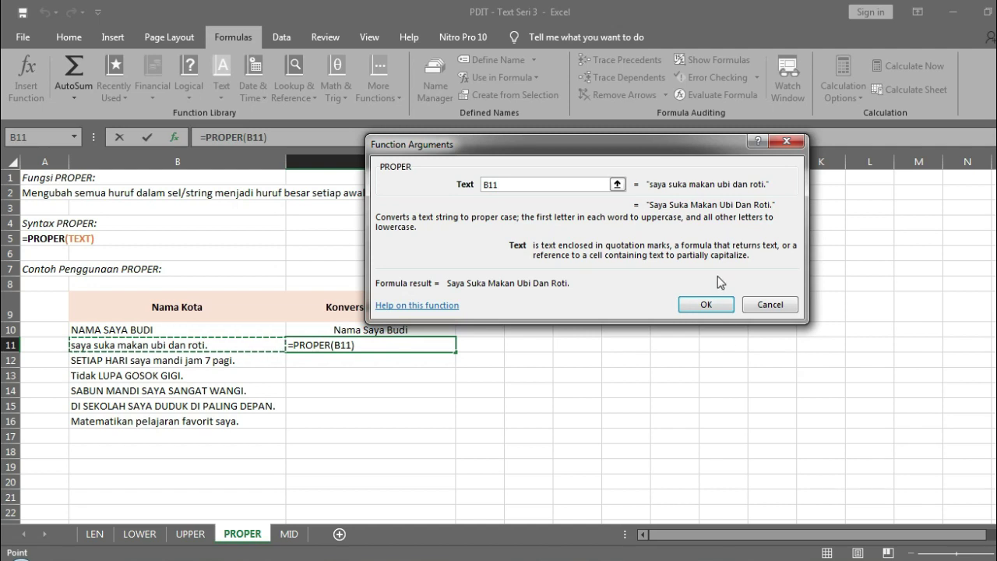
click(715, 301)
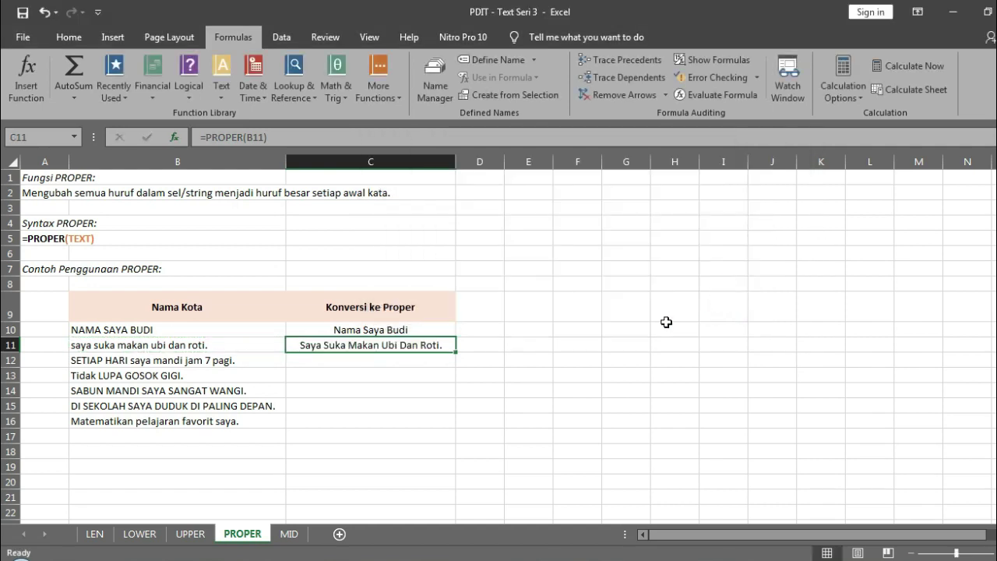
click(432, 363)
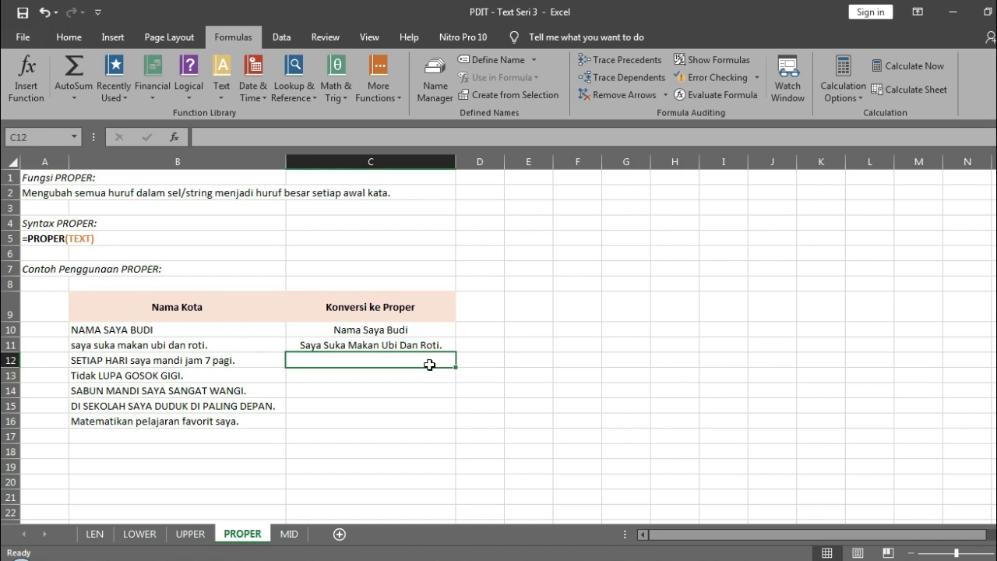
Copy the PROPER formula from C11 down through C16.
click(445, 342)
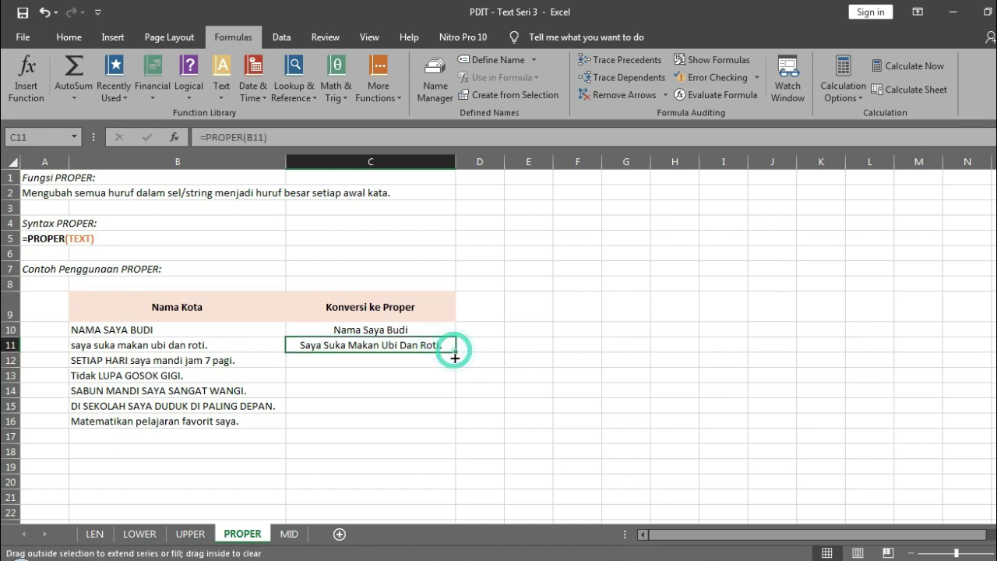
drag(455, 357, 454, 361)
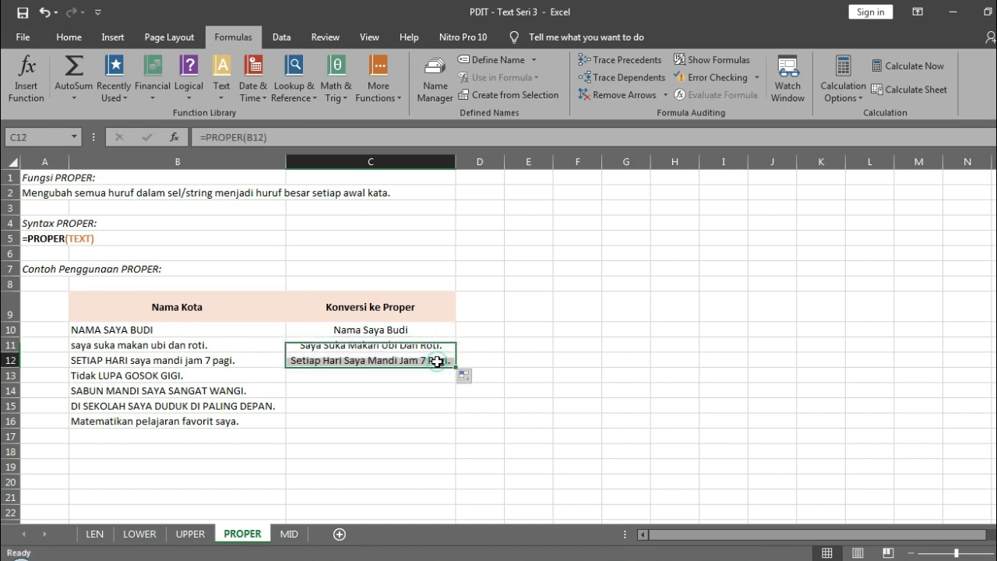
click(436, 362)
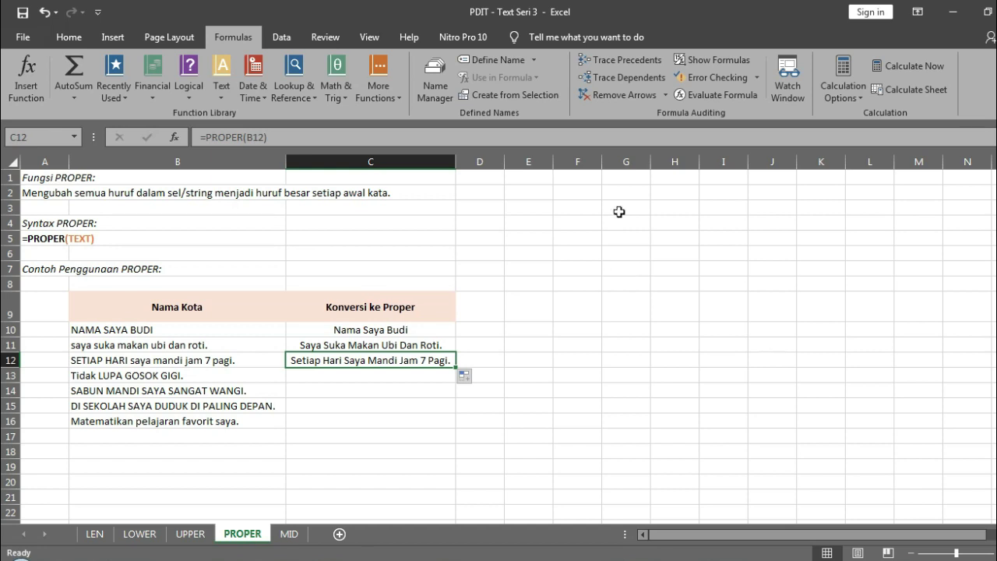
drag(455, 368, 454, 380)
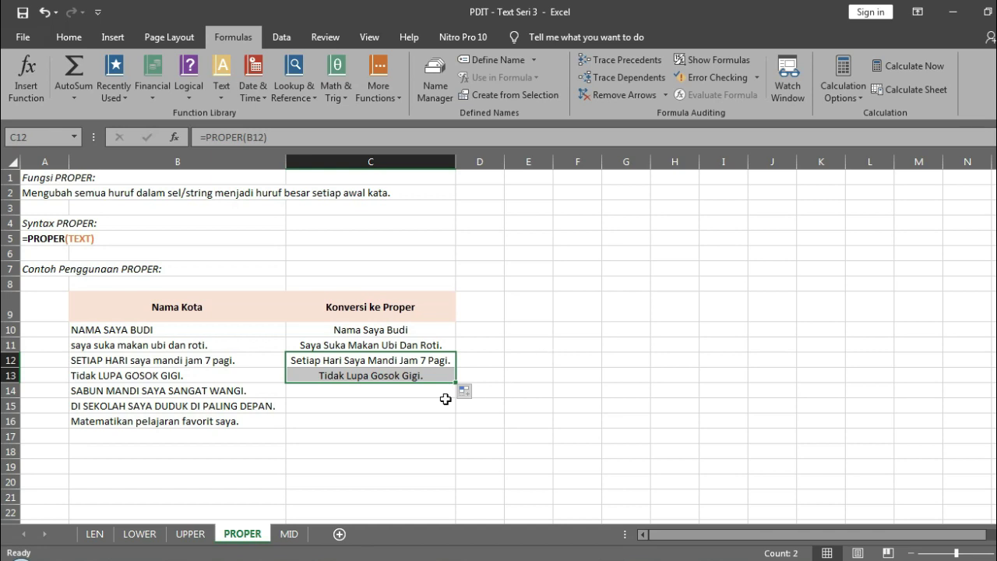
drag(444, 359, 449, 378)
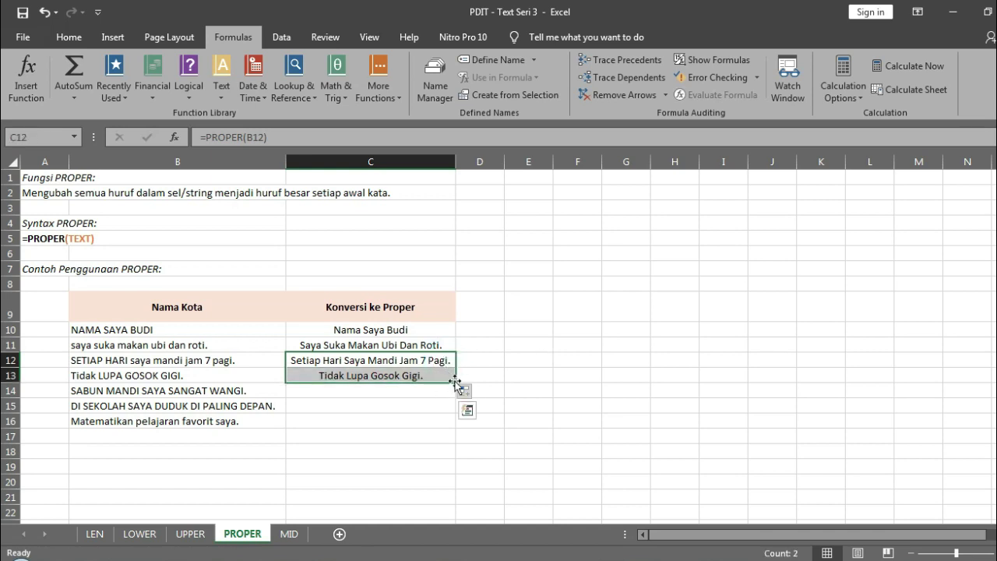
double_click(450, 377)
Widen column C so the longest converted sentences fit.
click(487, 359)
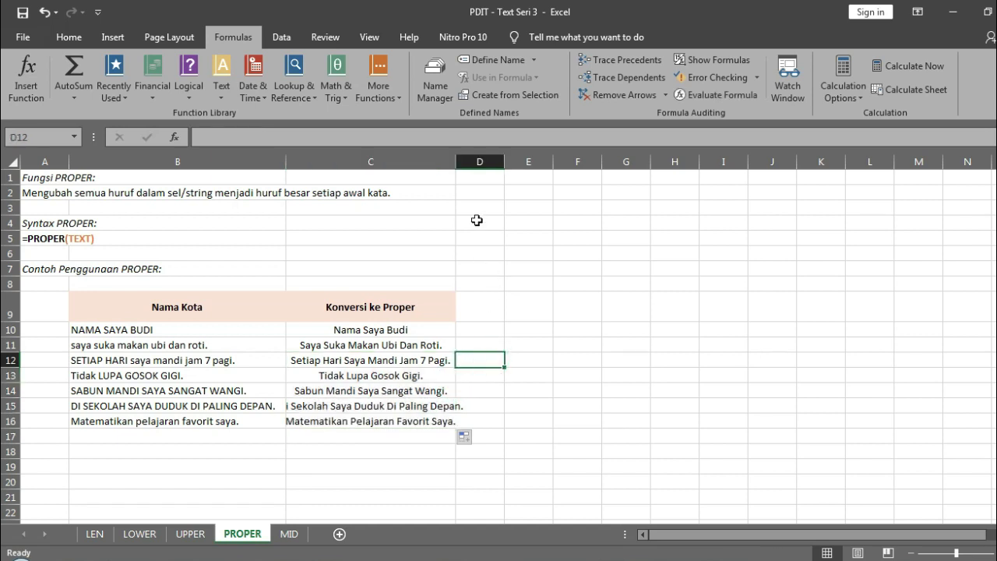
drag(457, 157, 505, 157)
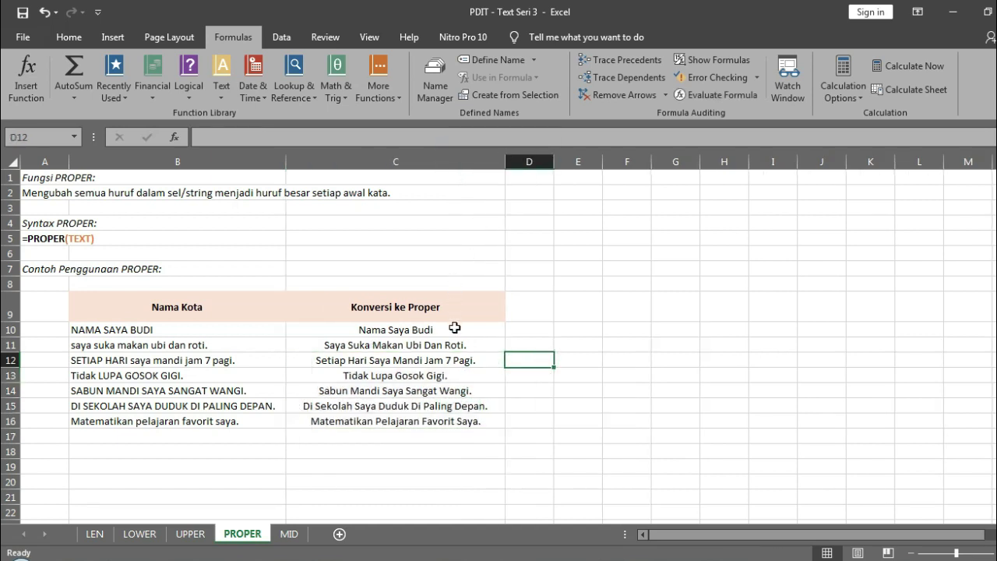
drag(454, 330, 450, 420)
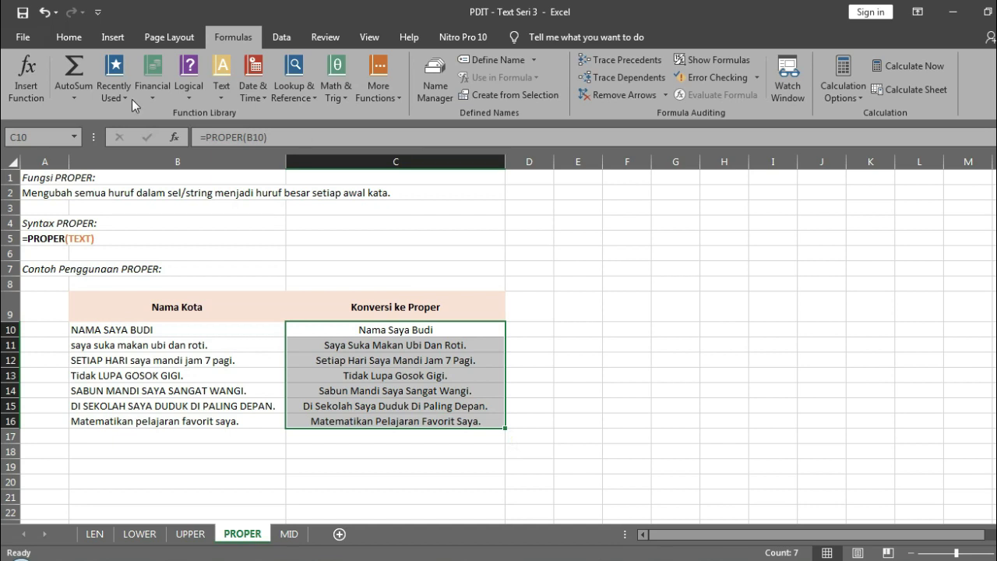
Apply Align Left from the Home tab to the sentences in C10:C16.
click(70, 37)
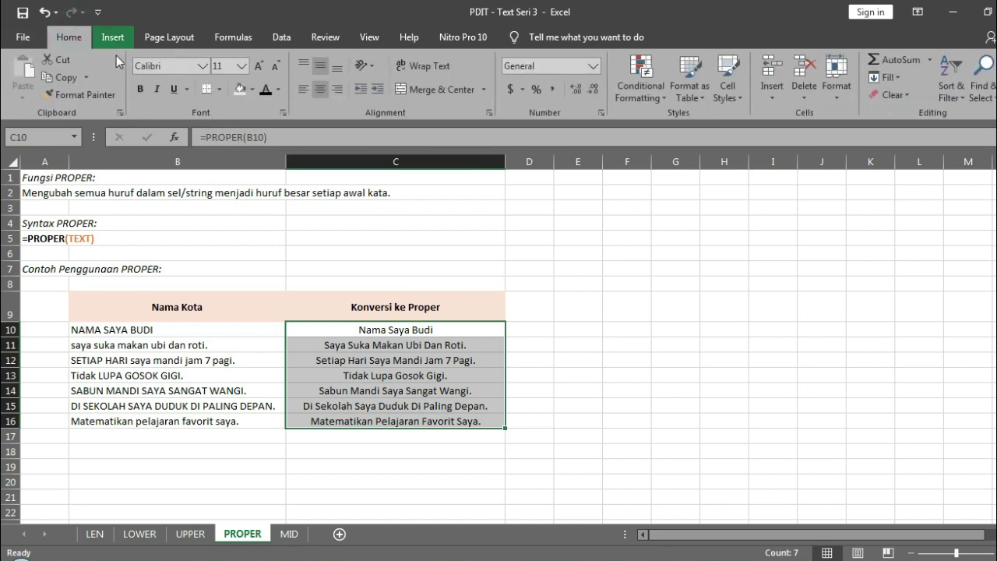
click(309, 92)
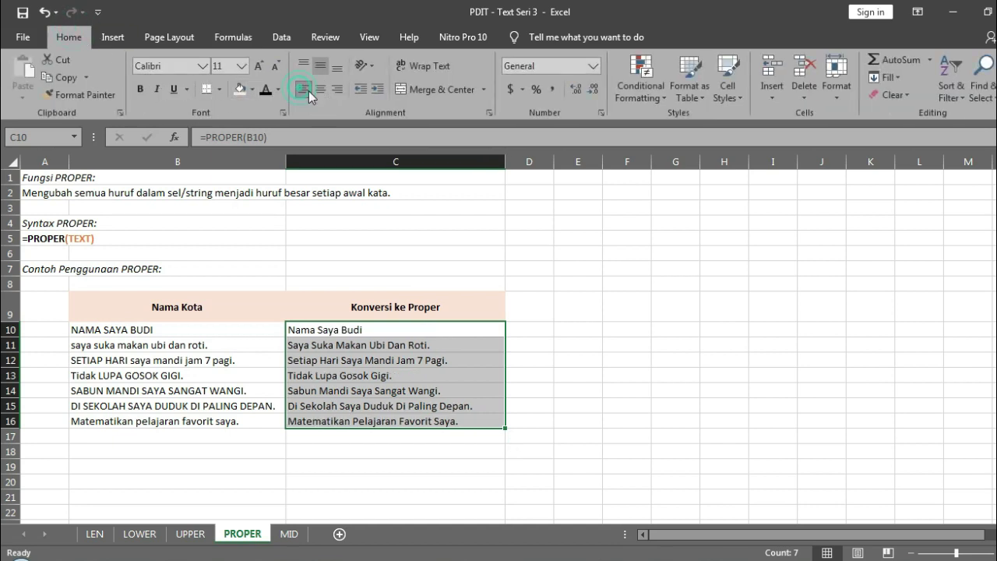
click(558, 300)
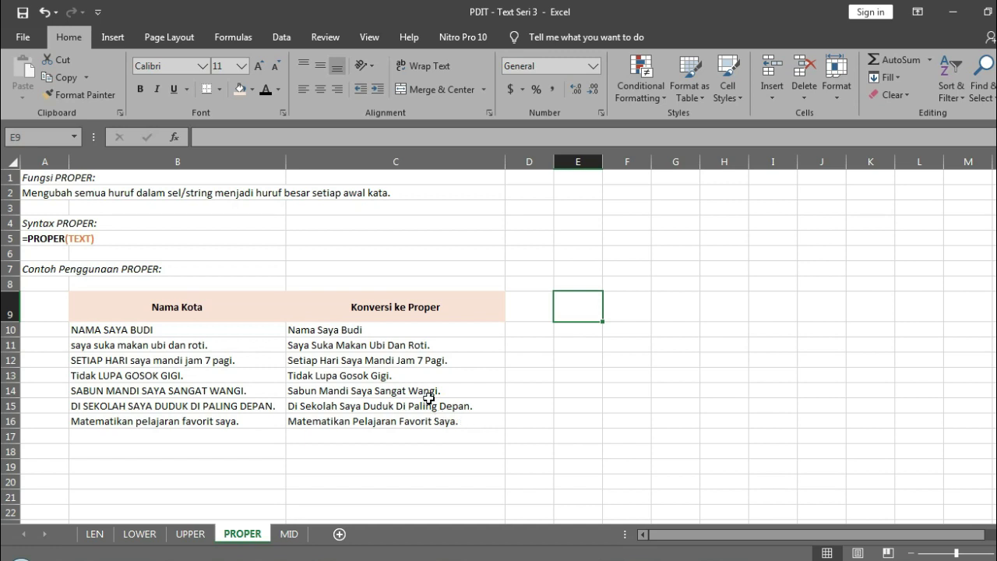
click(413, 345)
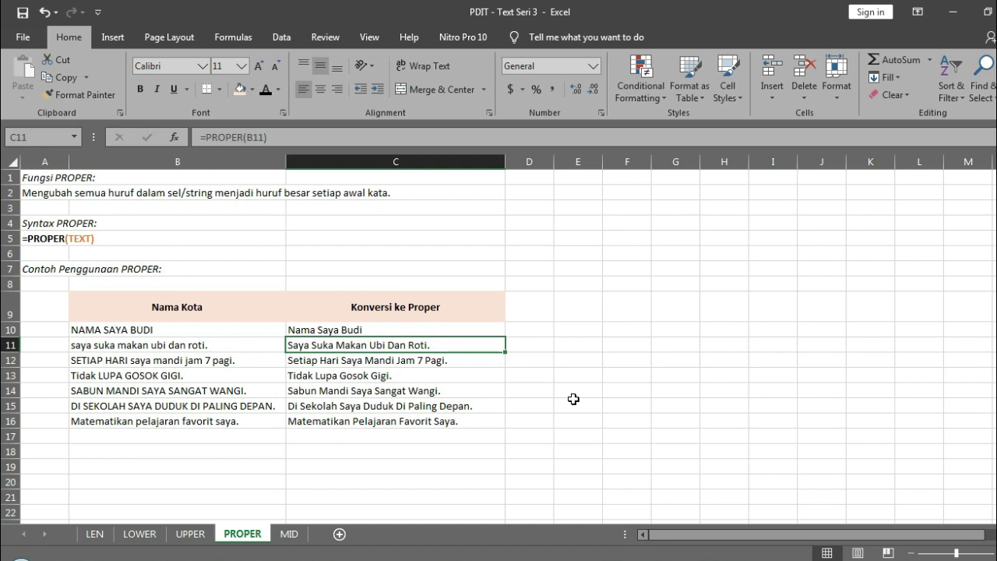
click(573, 401)
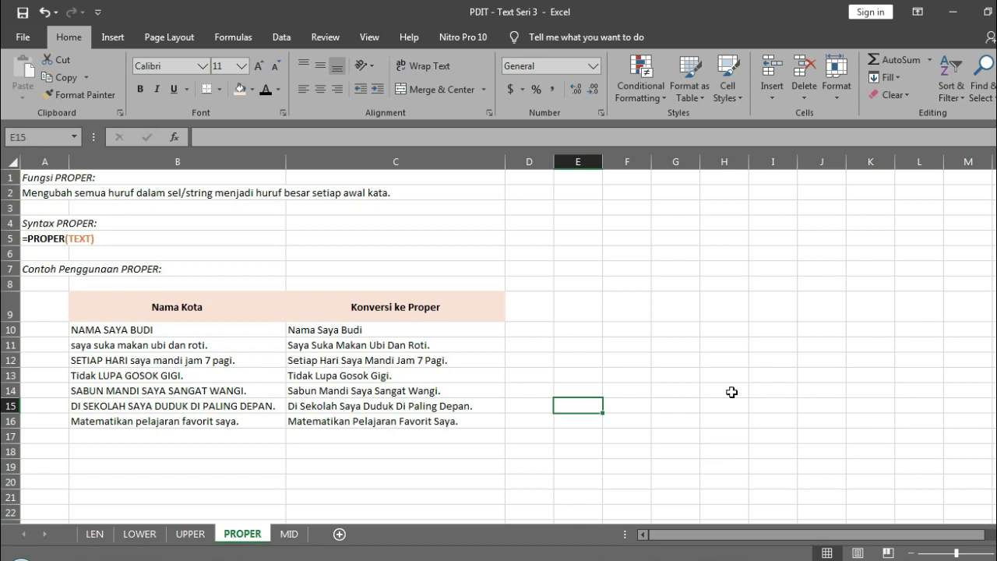
Open the MID sheet, review the =MID(TEXT,POSISI AWAL PENGAMBILAN,PANJANG KARAKTER DIAMBIL) syntax, and select C10.
click(289, 536)
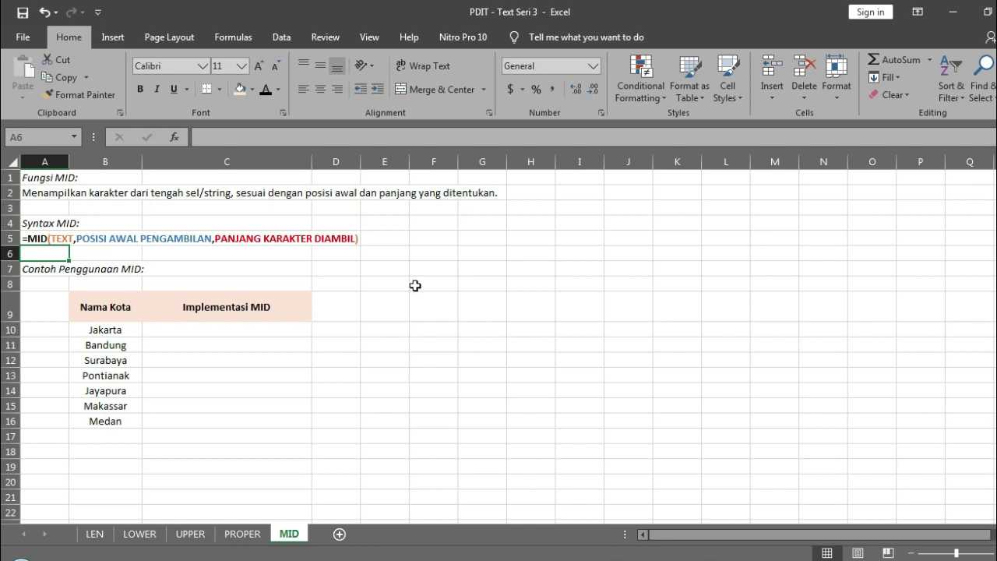
click(36, 237)
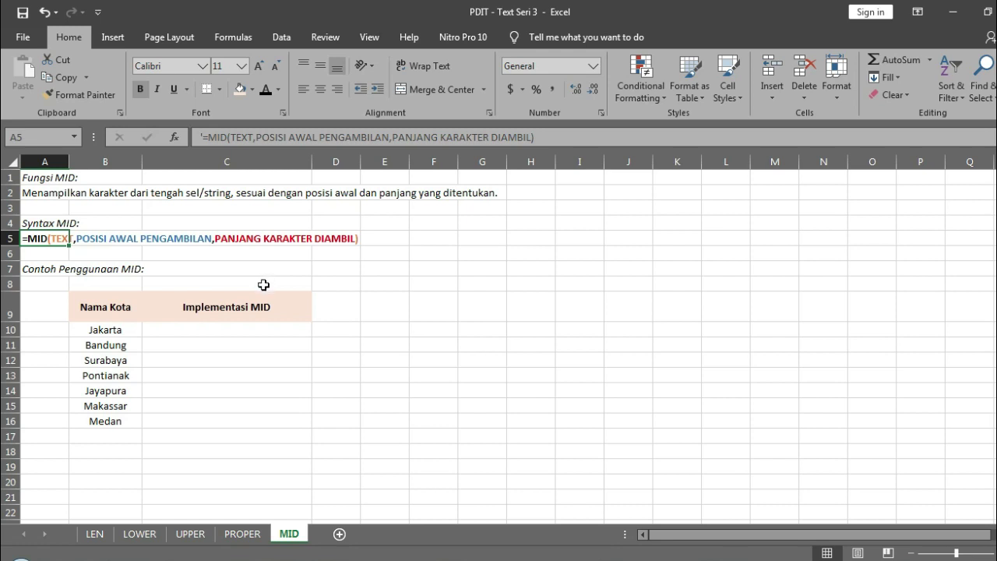
click(274, 328)
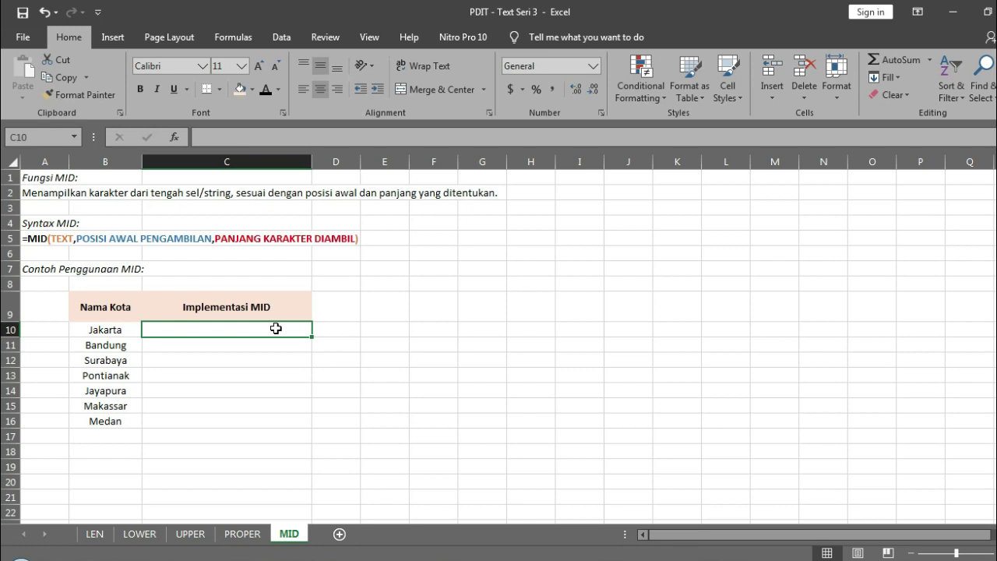
Enter =MID(B10,3,3) in C10 to pull kar out of Jakarta.
text(=MID)
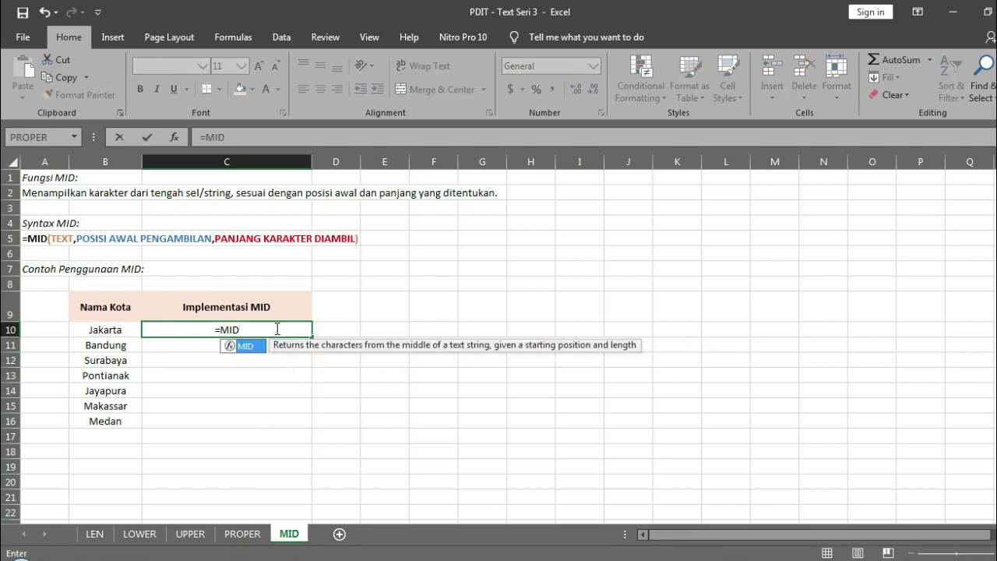
text(()
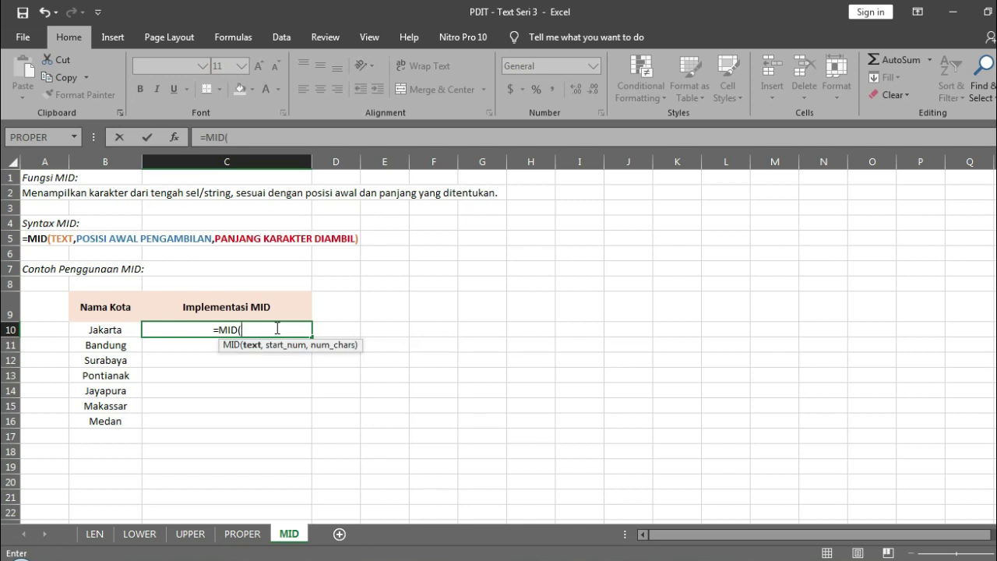
click(109, 329)
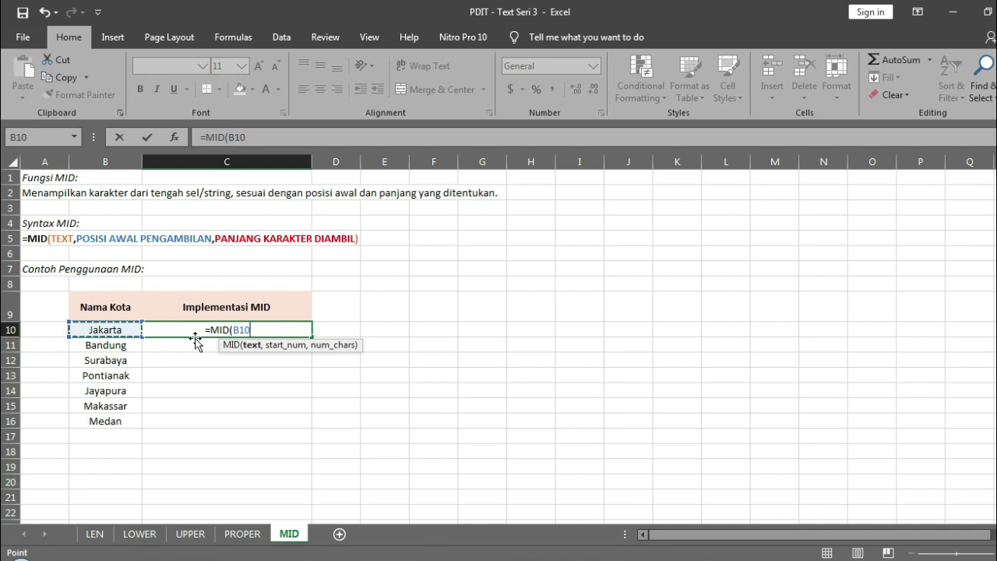
text(,)
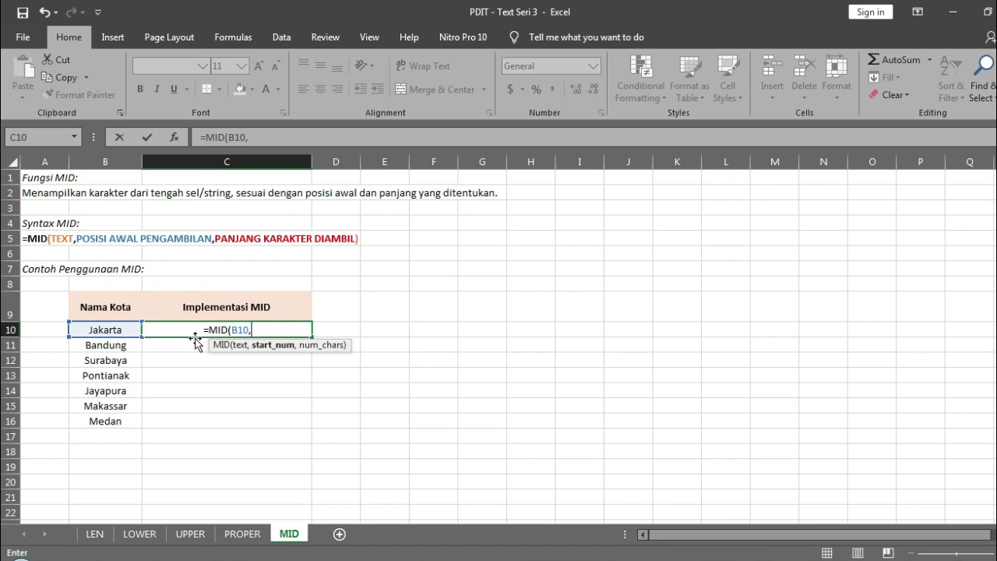
text(3)
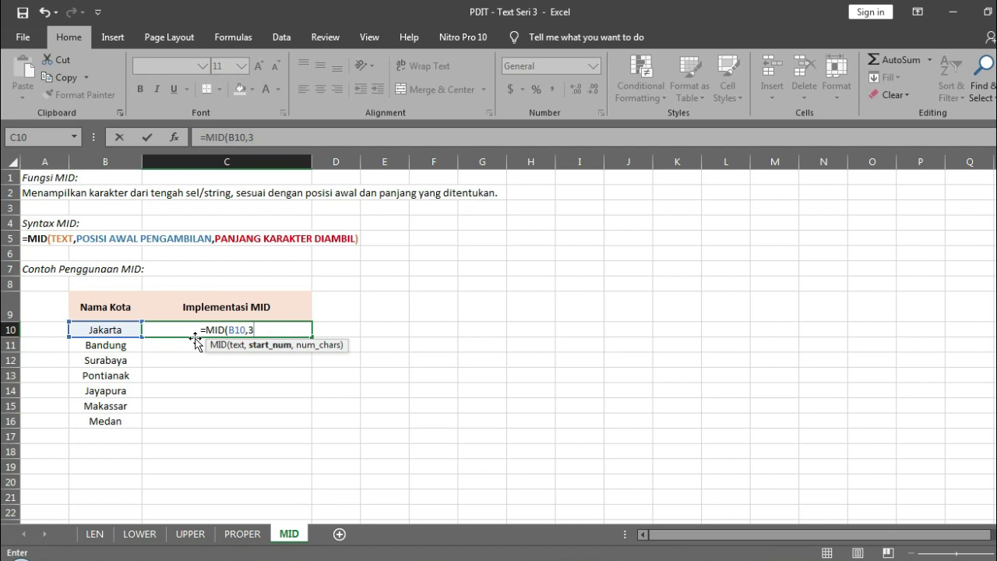
text(,3)
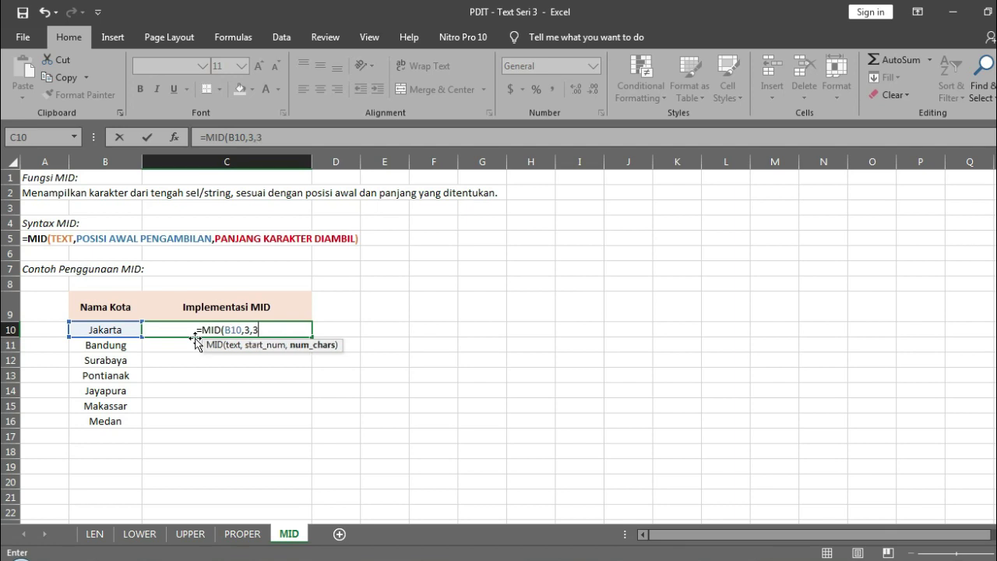
text())
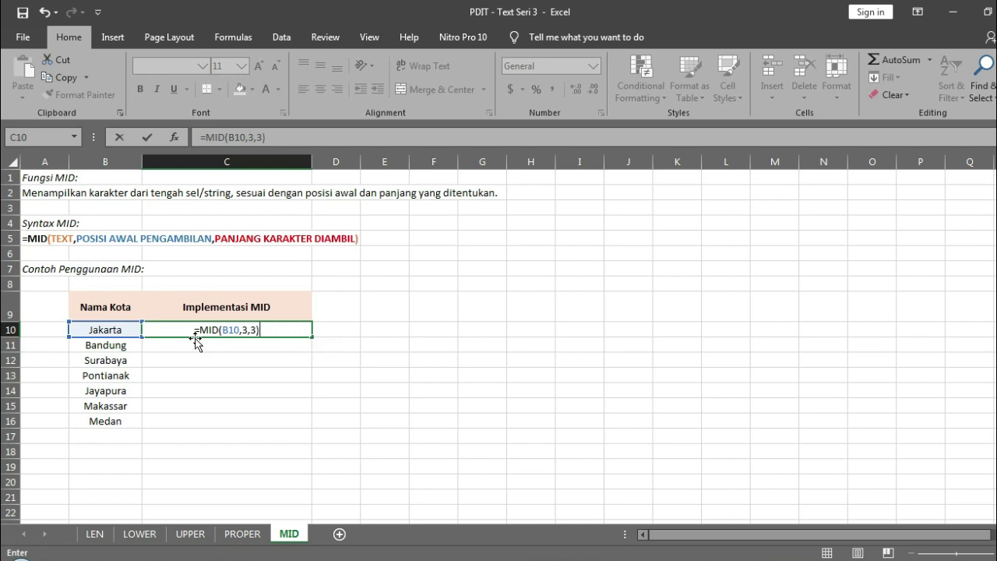
key(Return)
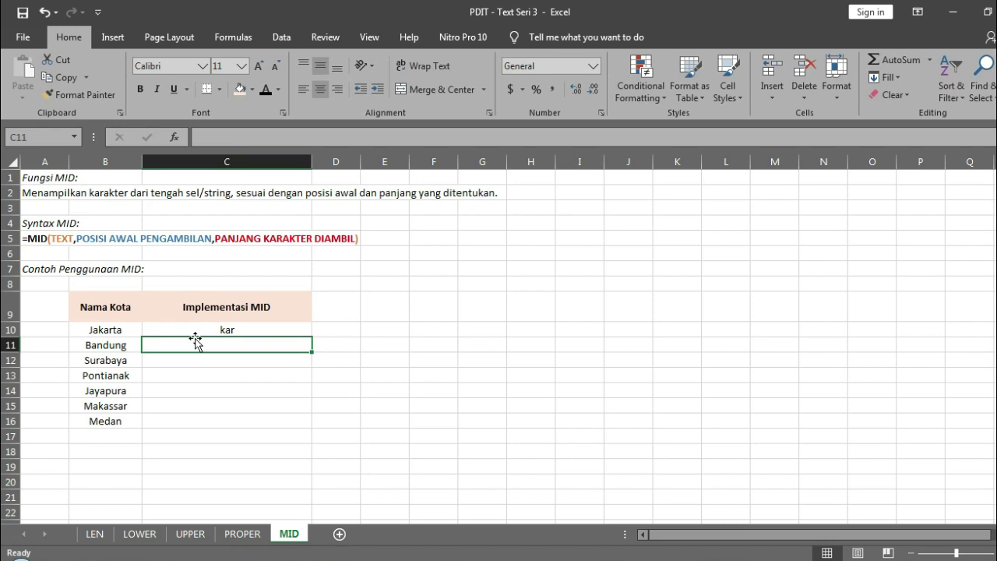
Enter =MID(B11,2,3) in C11 so Bandung yields and.
key(Up)
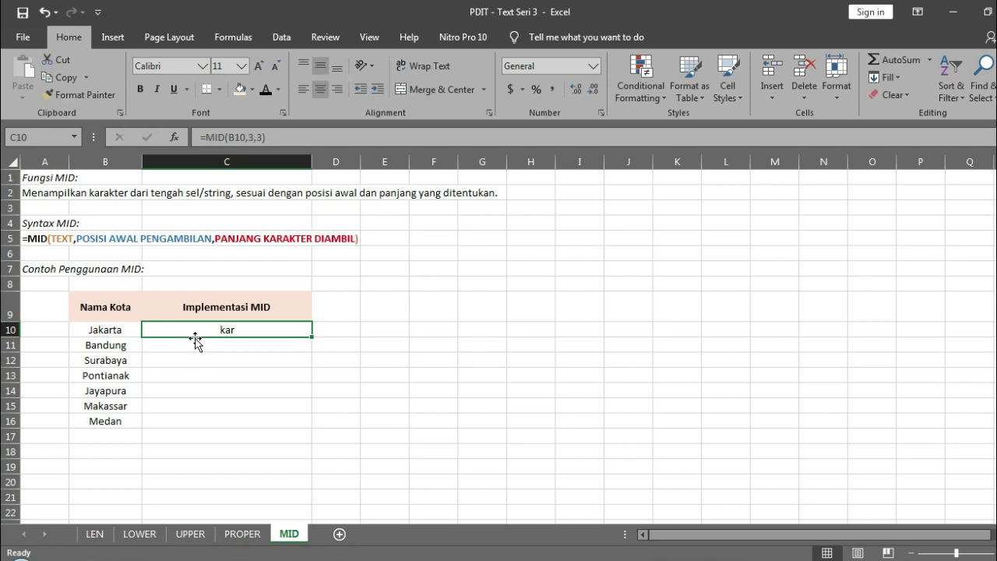
key(Down)
text(=)
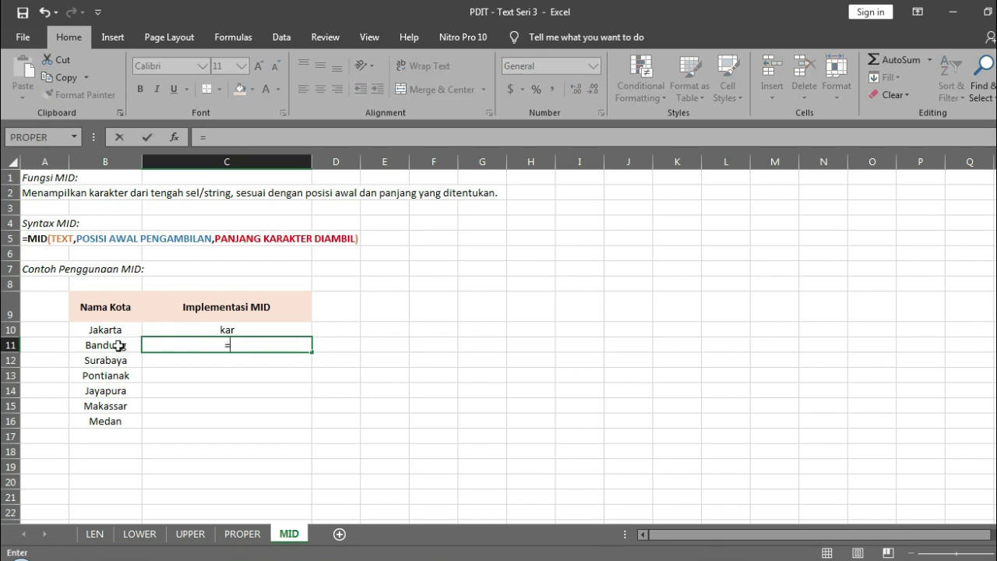
text(MID()
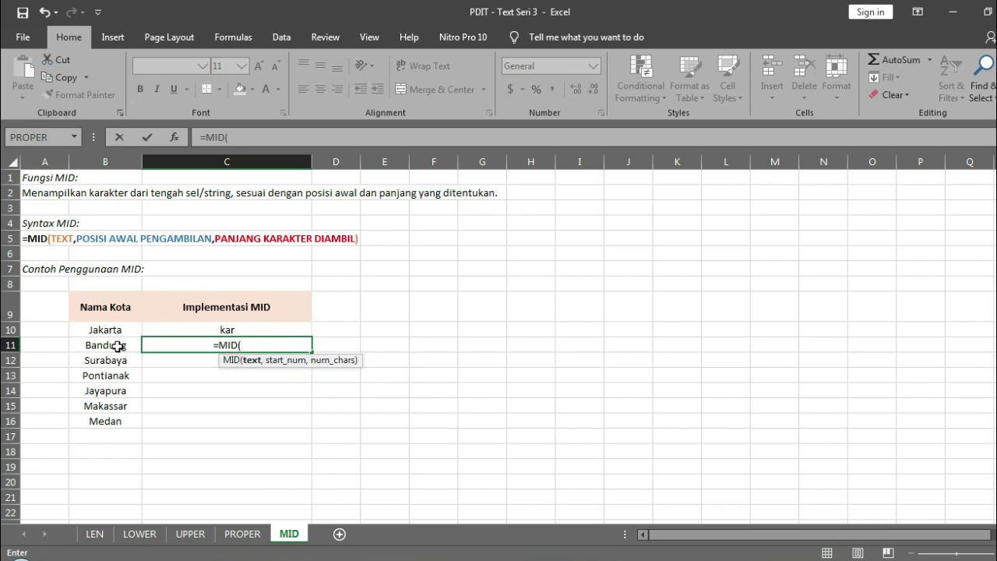
click(117, 346)
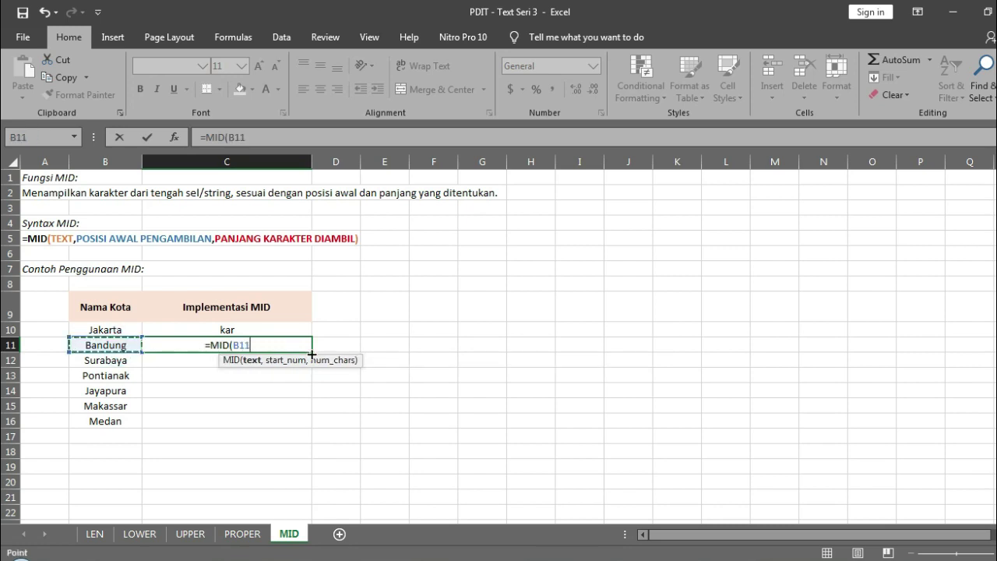
text(,)
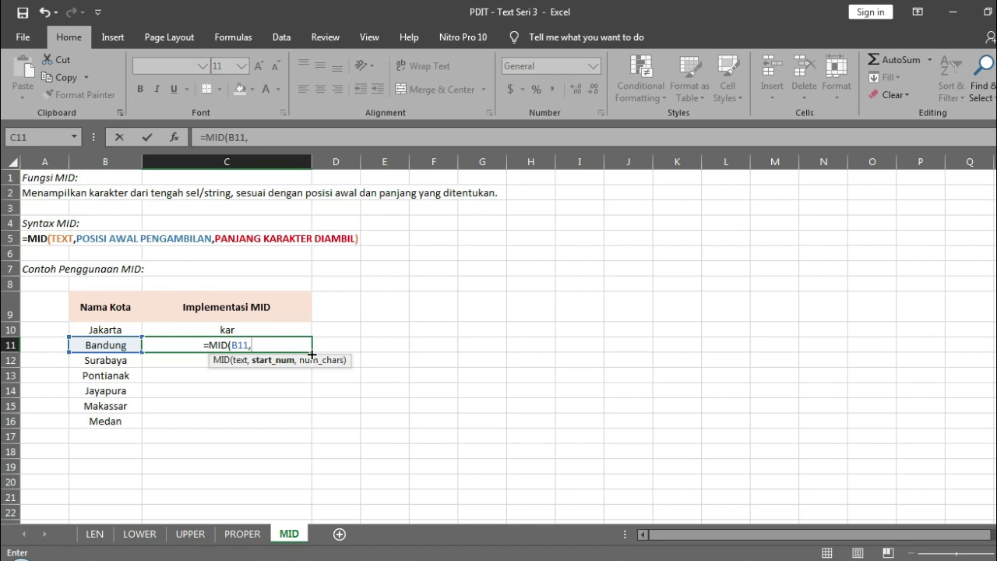
text(2)
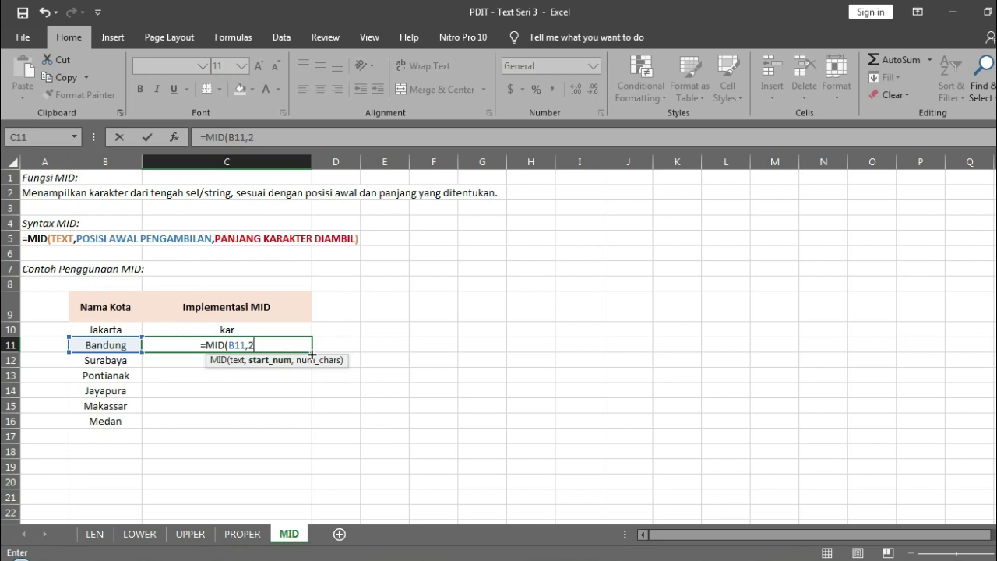
text(,)
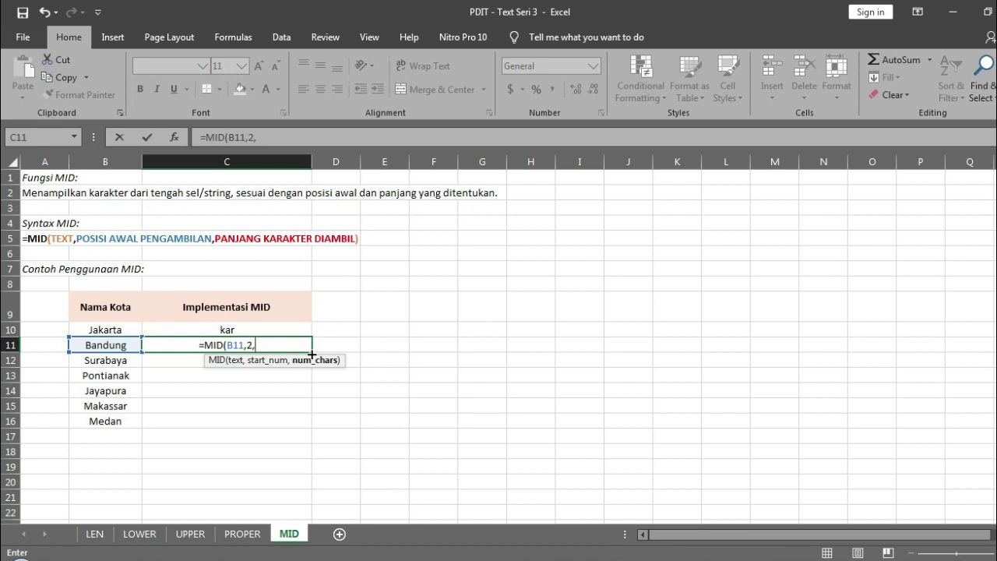
text(3)
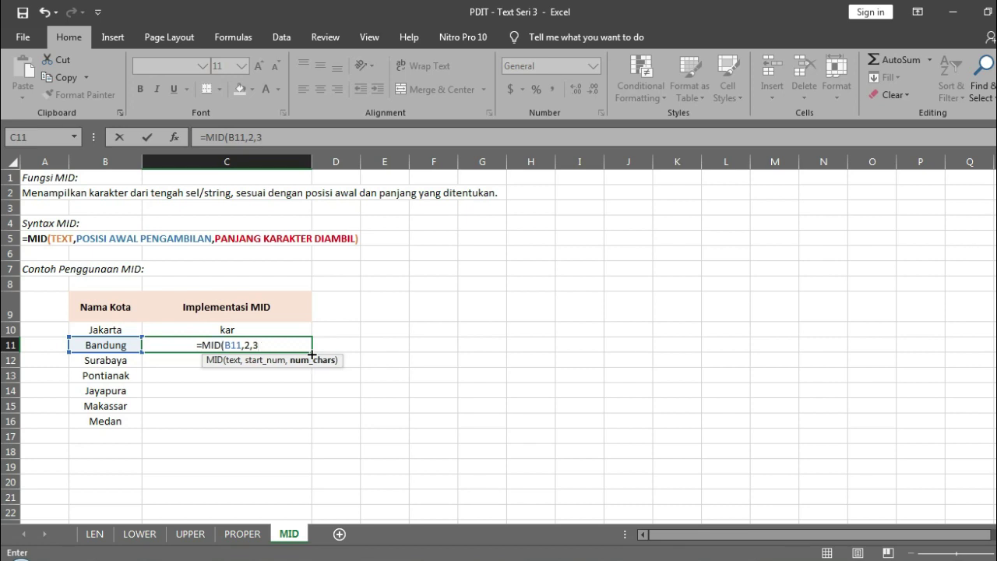
text())
key(Return)
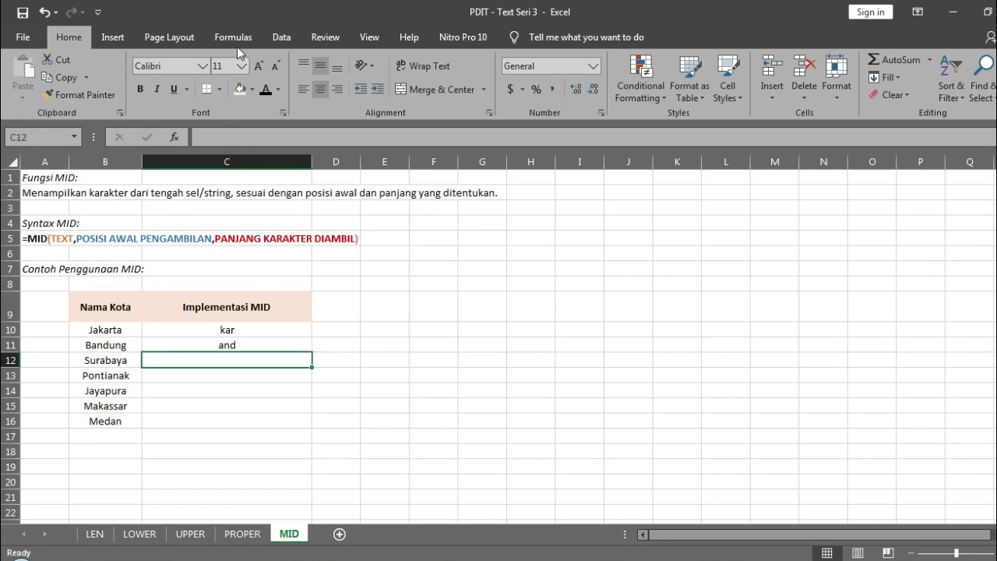
Insert MID into C12 from the Text function library, using B12 as the text.
click(238, 37)
click(220, 93)
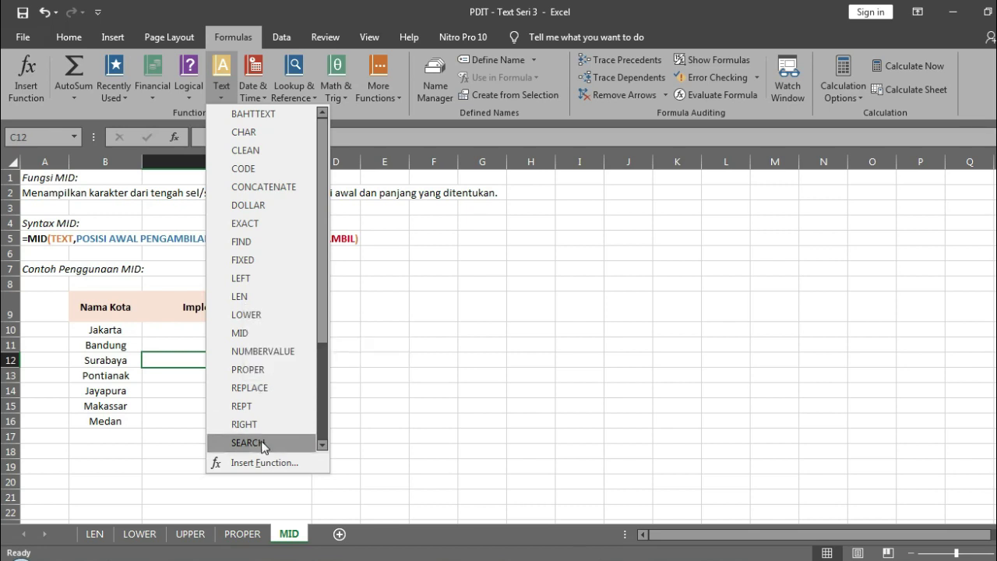
scroll(273, 386, down, 3)
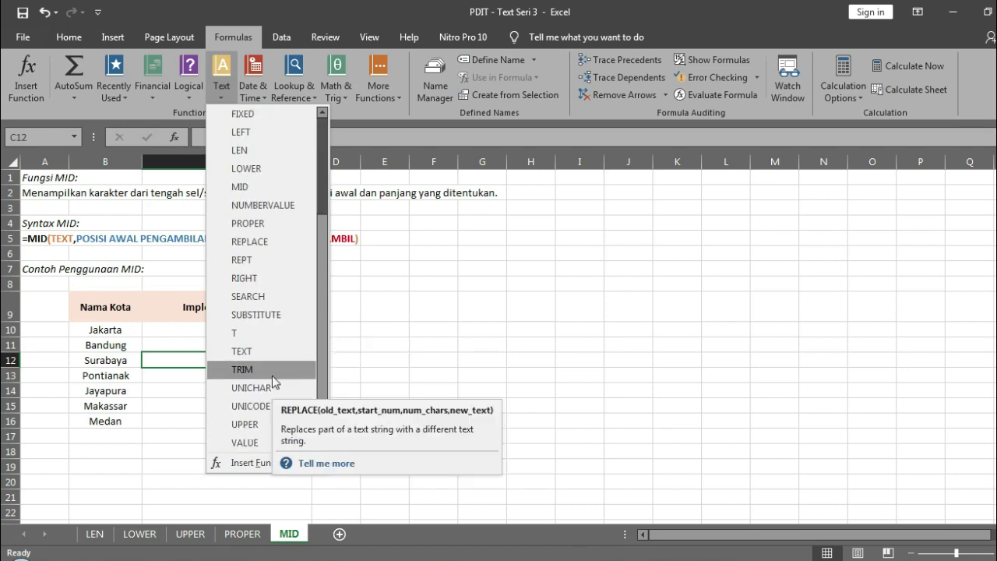
scroll(278, 314, up, 2)
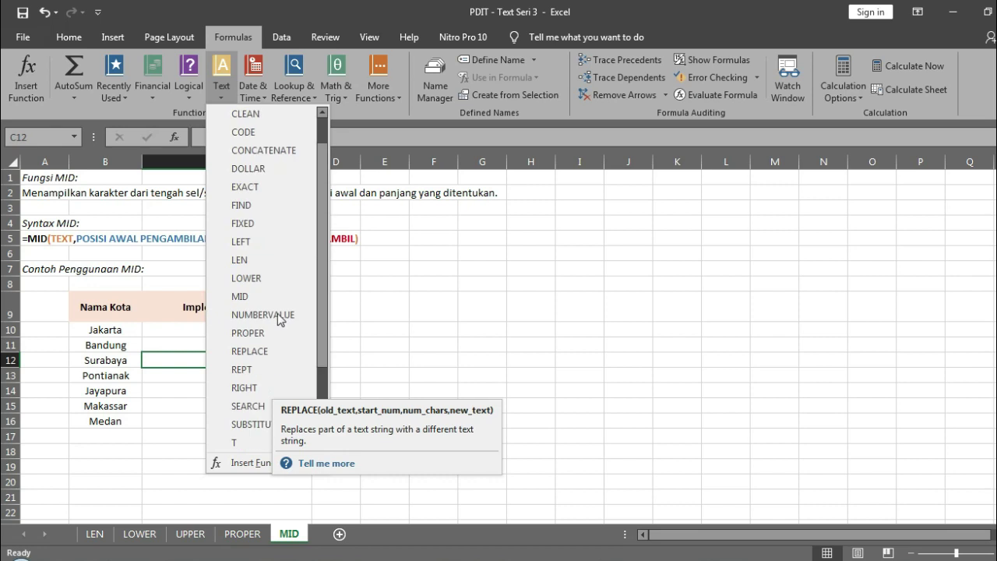
click(278, 296)
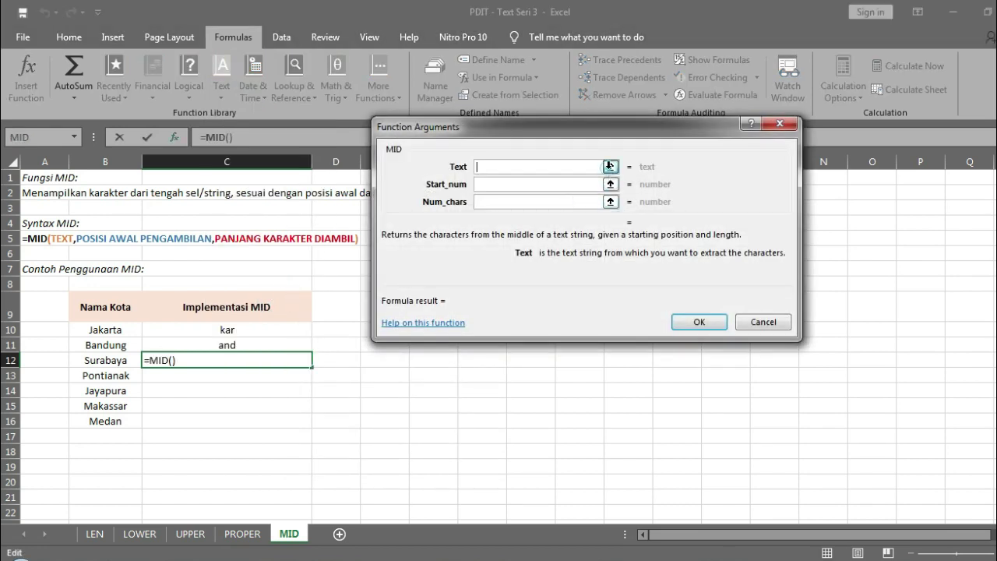
click(611, 166)
click(114, 356)
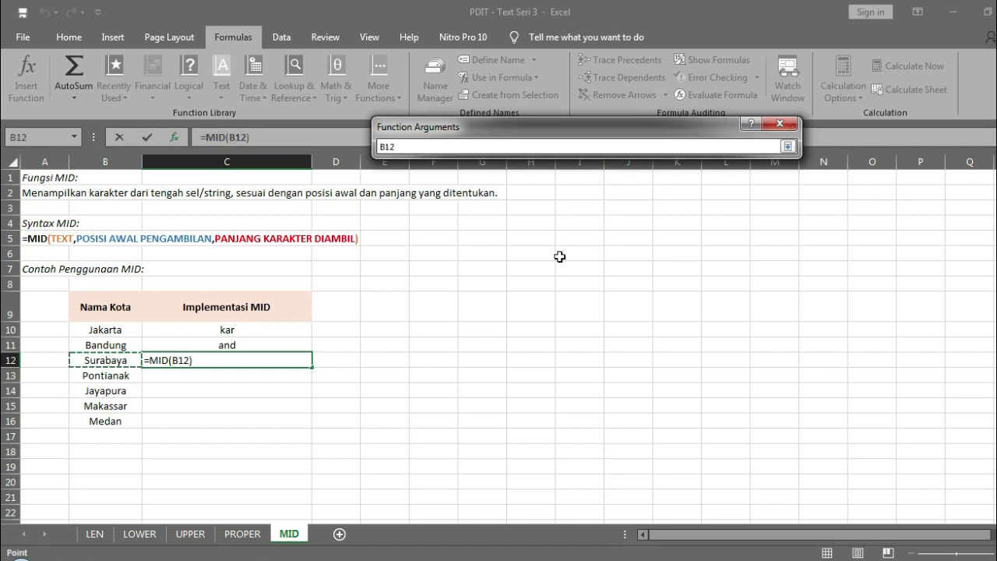
key(Return)
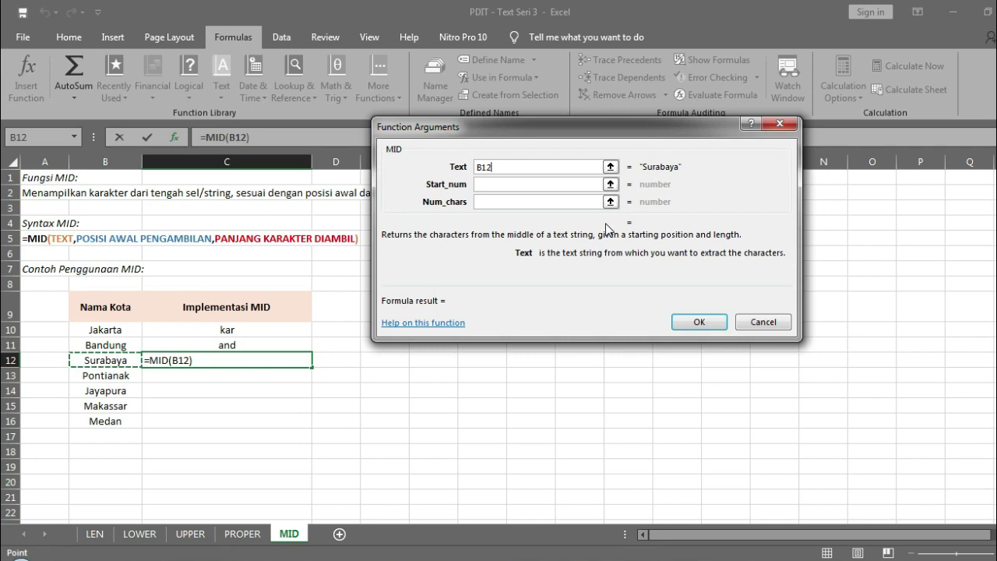
Set Start_num to 4 and Num_chars to 3, giving aba for Surabaya.
click(578, 185)
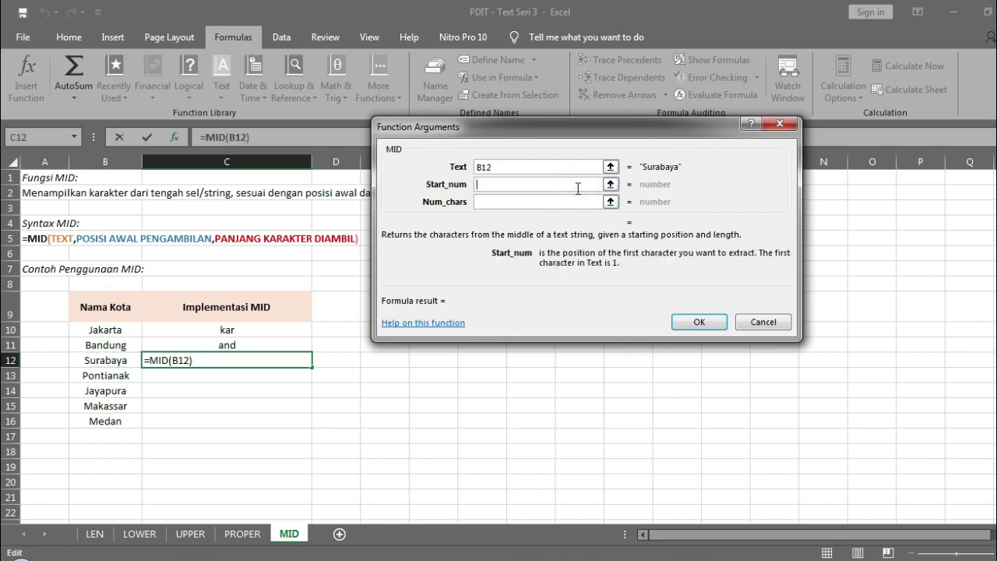
text(4)
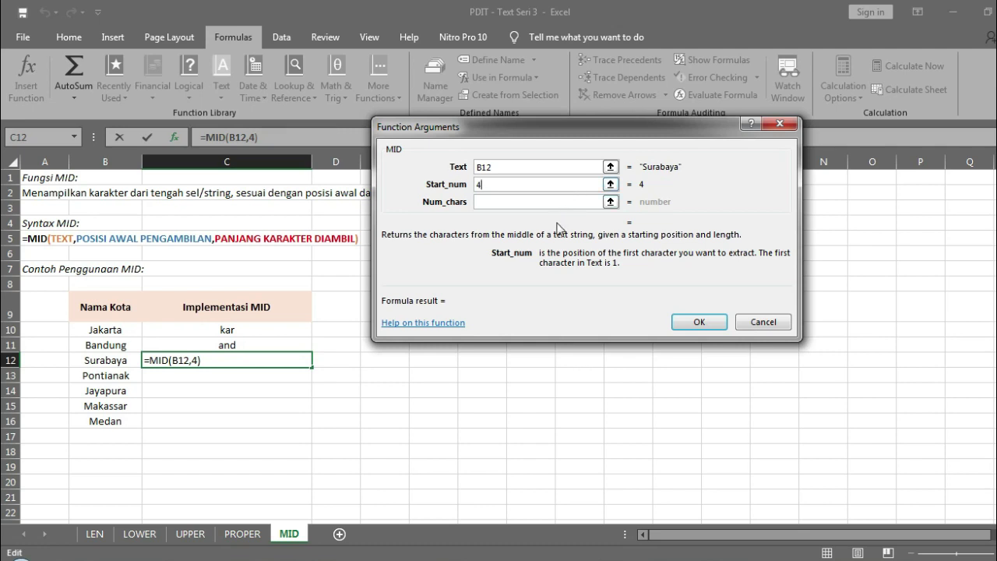
click(553, 204)
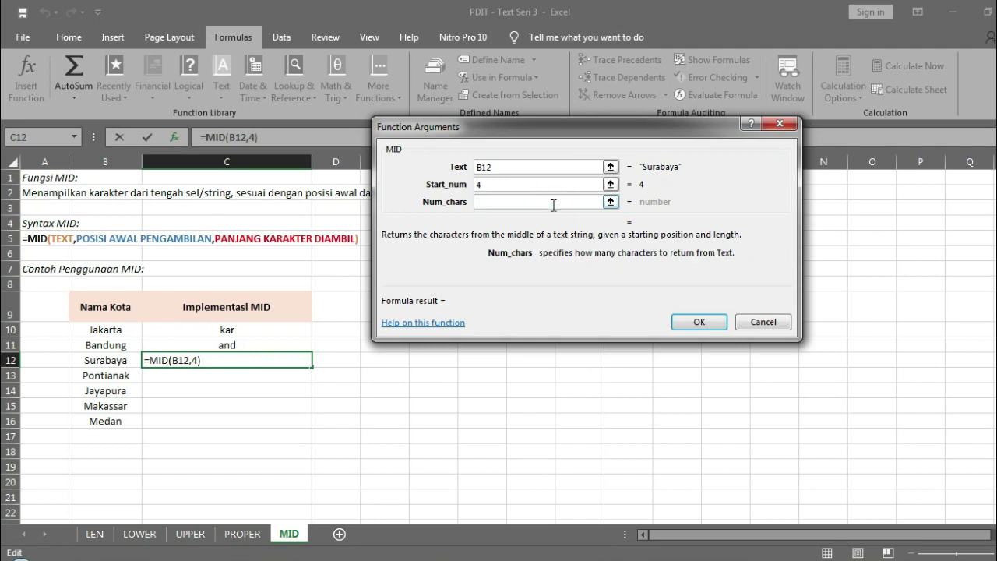
text(3)
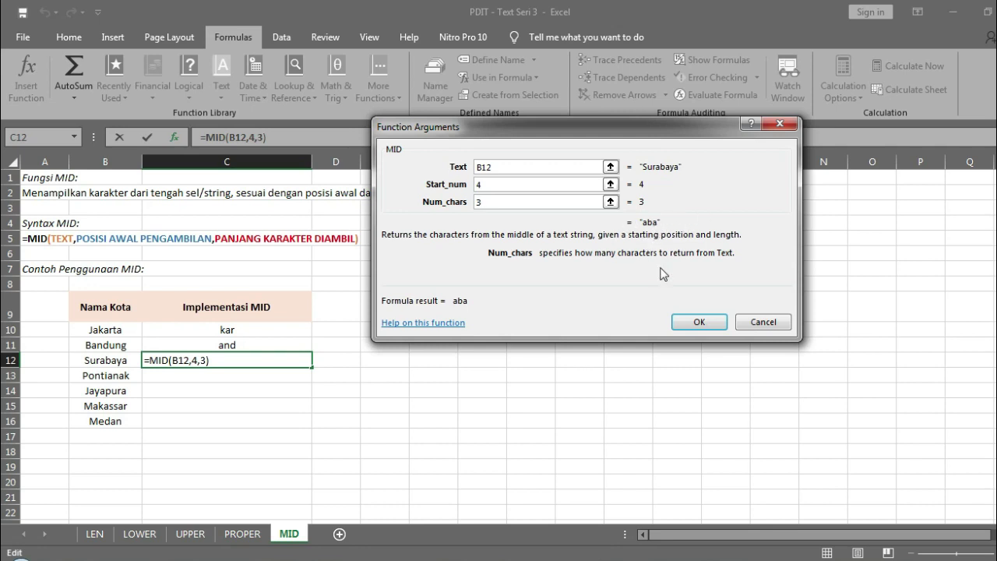
click(679, 322)
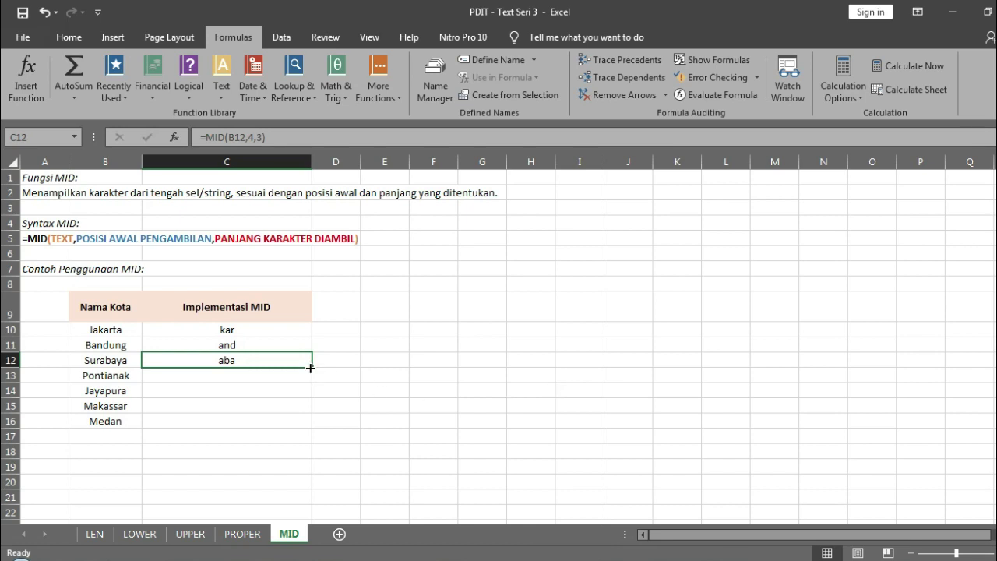
Fill C12's MID formula down to C16, yielding tia, apu, ass and an.
drag(309, 367, 288, 428)
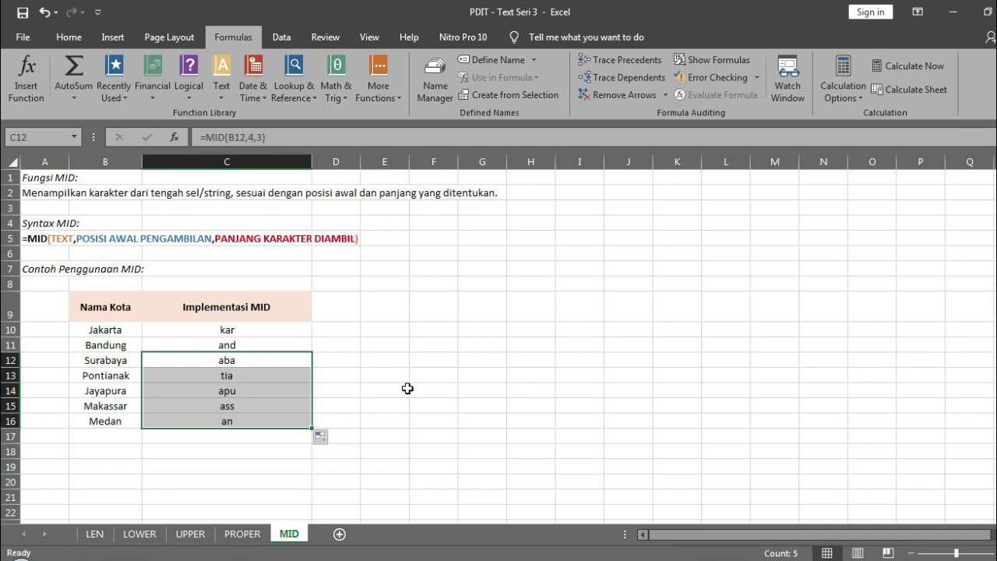
key(ctrl+z)
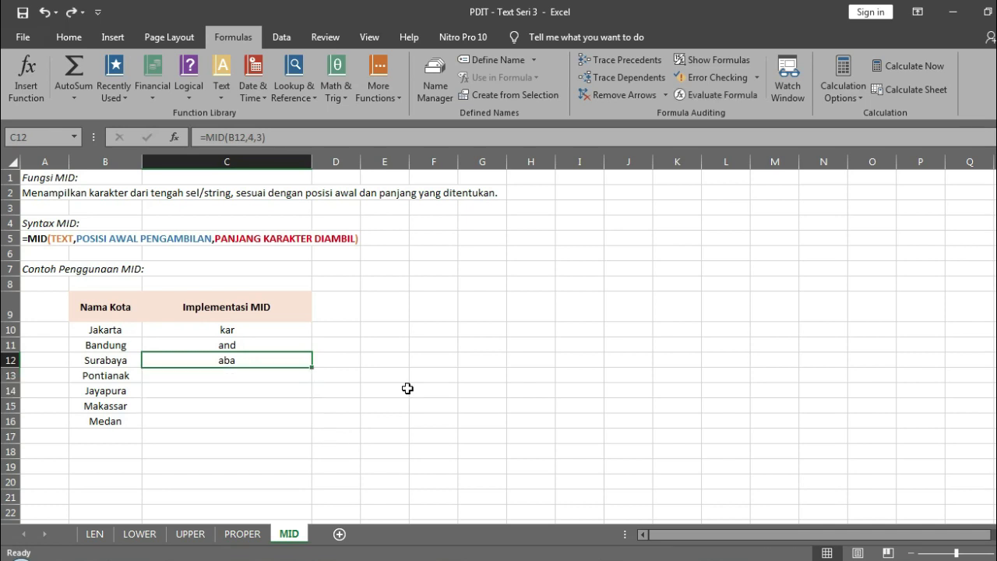
key(Down)
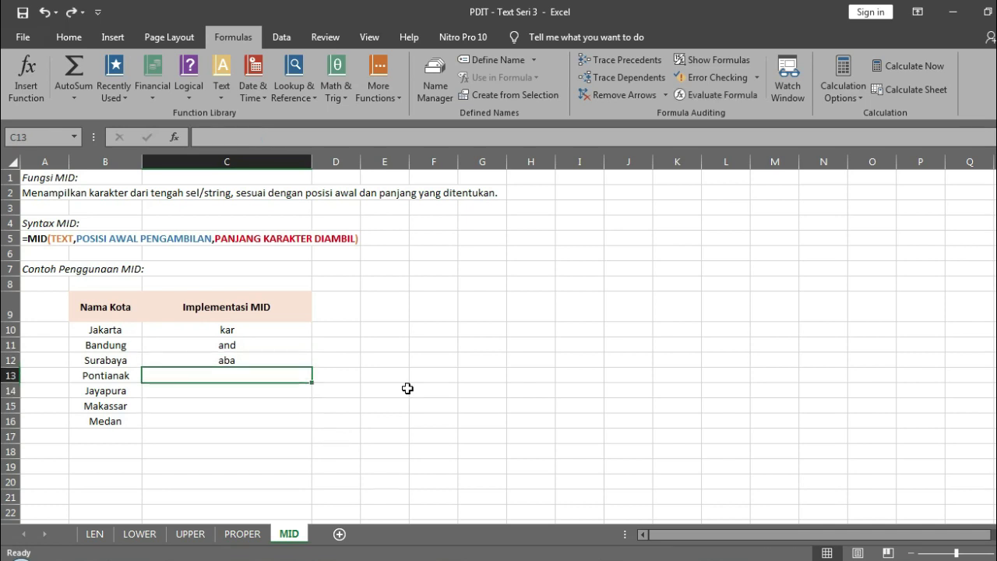
click(294, 357)
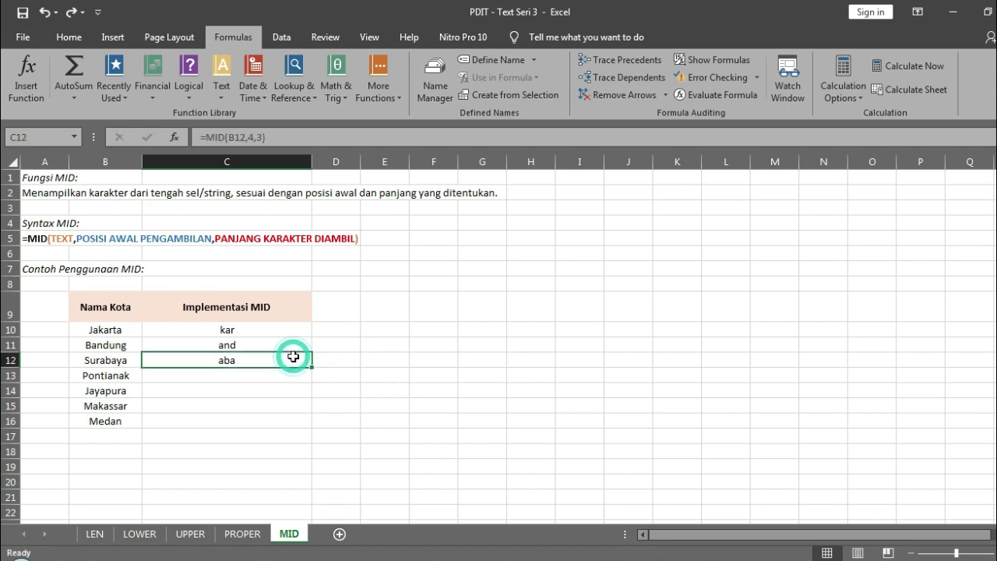
double_click(309, 365)
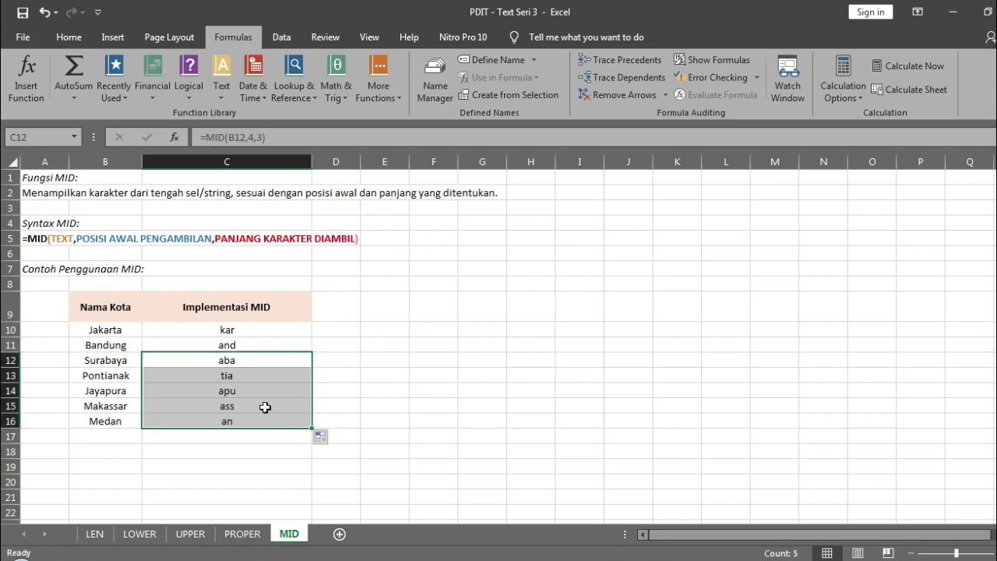
drag(263, 405, 253, 423)
click(282, 402)
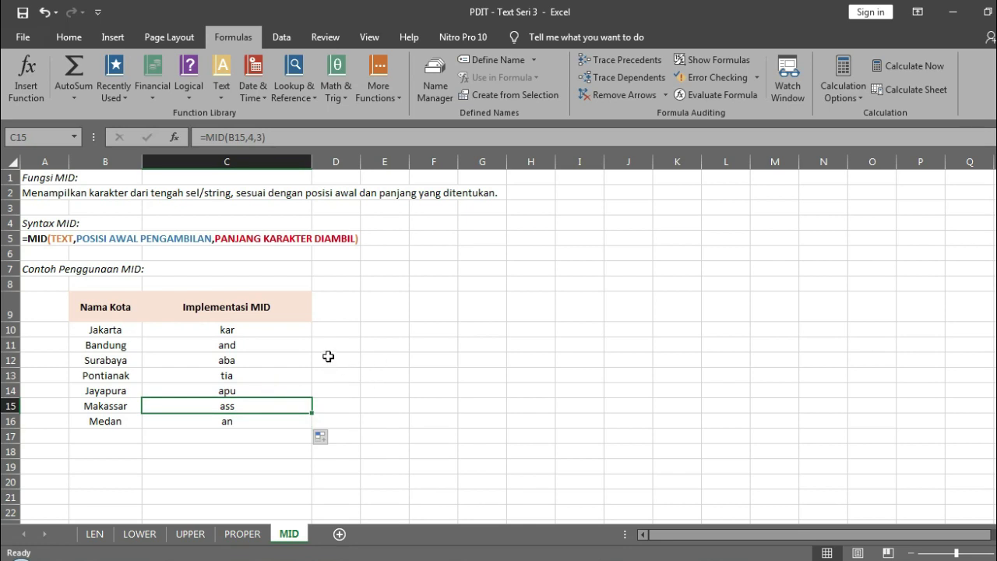
click(279, 319)
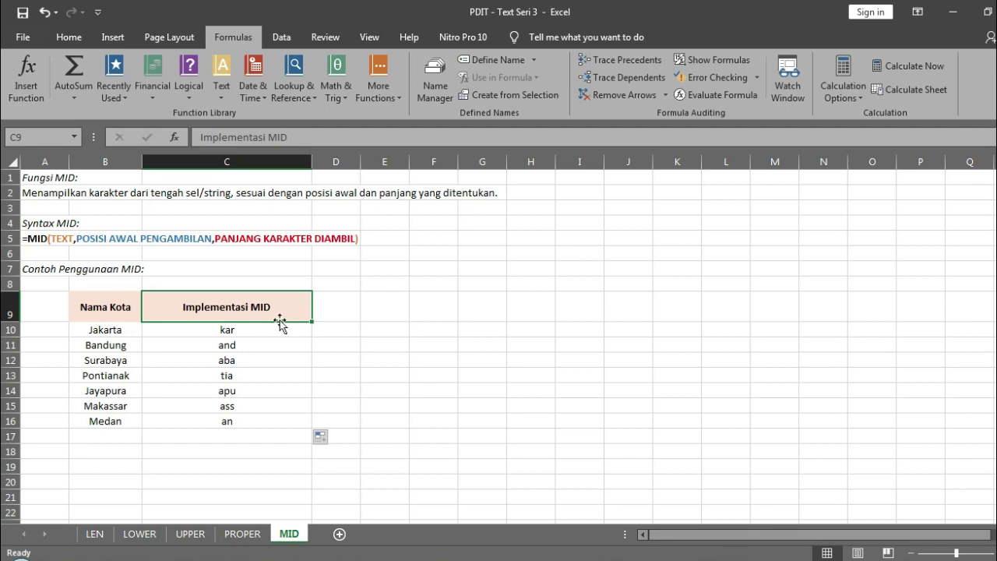
click(92, 534)
click(138, 534)
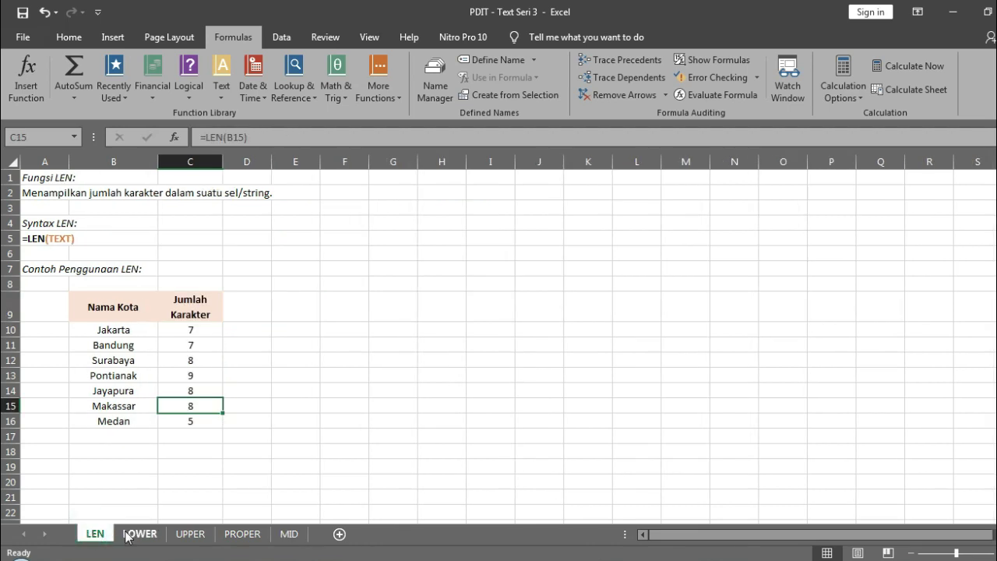
click(190, 534)
click(242, 534)
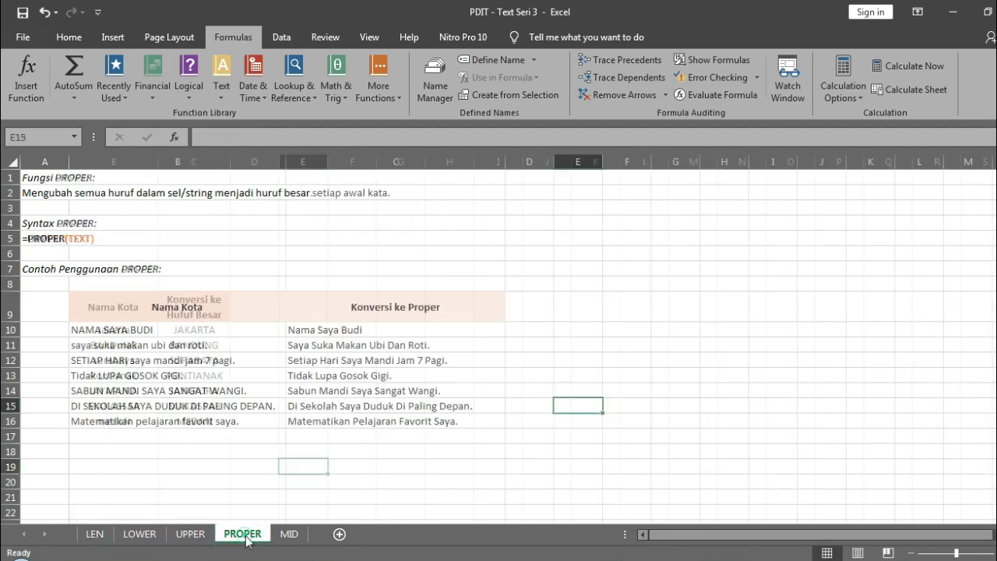
click(289, 534)
click(395, 393)
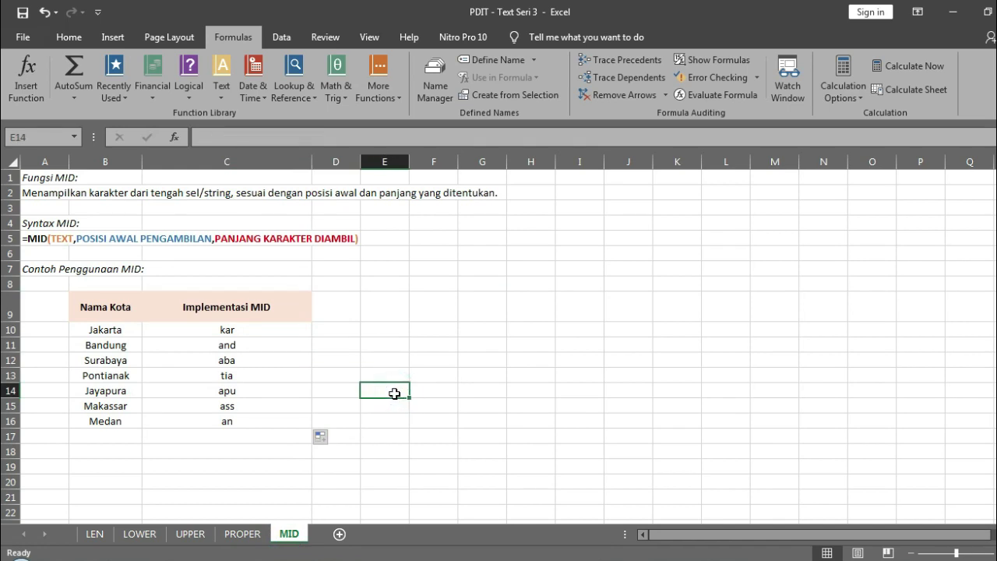